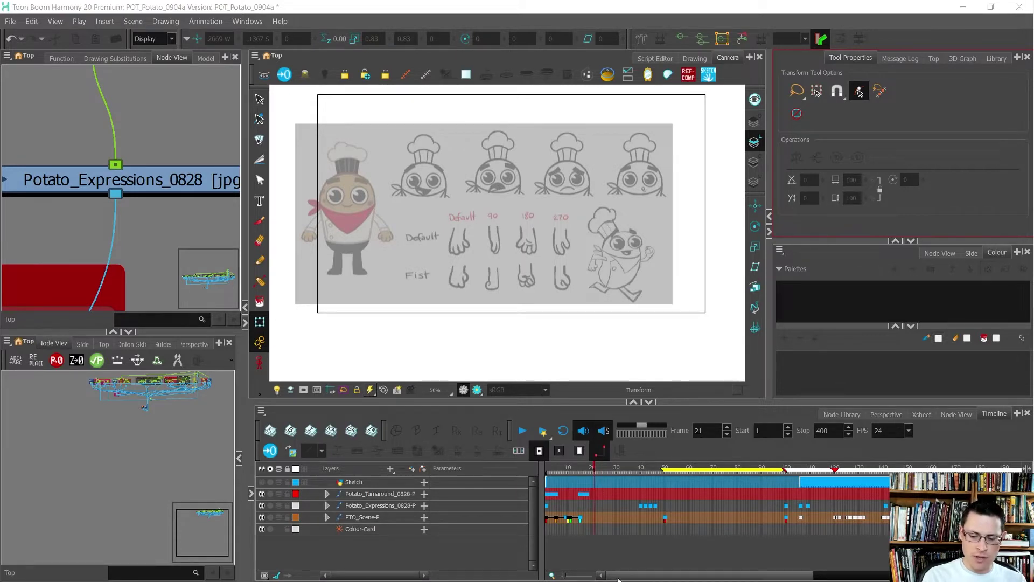
Go to frame 5 and disable the composite node below the Reference group to hide the reference artwork behind the character.
key(2)
key(2)
key(2)
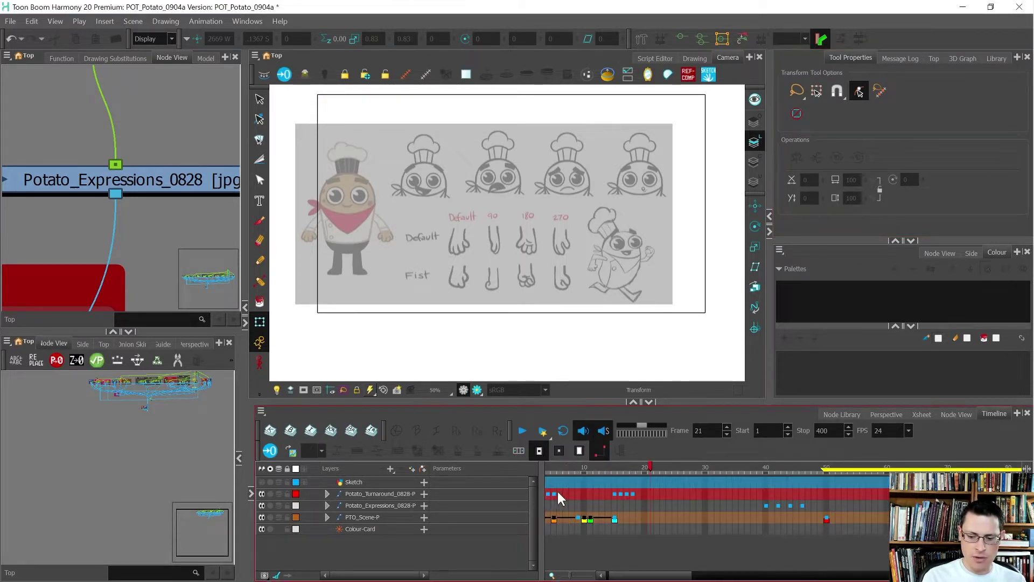
drag(634, 574, 617, 574)
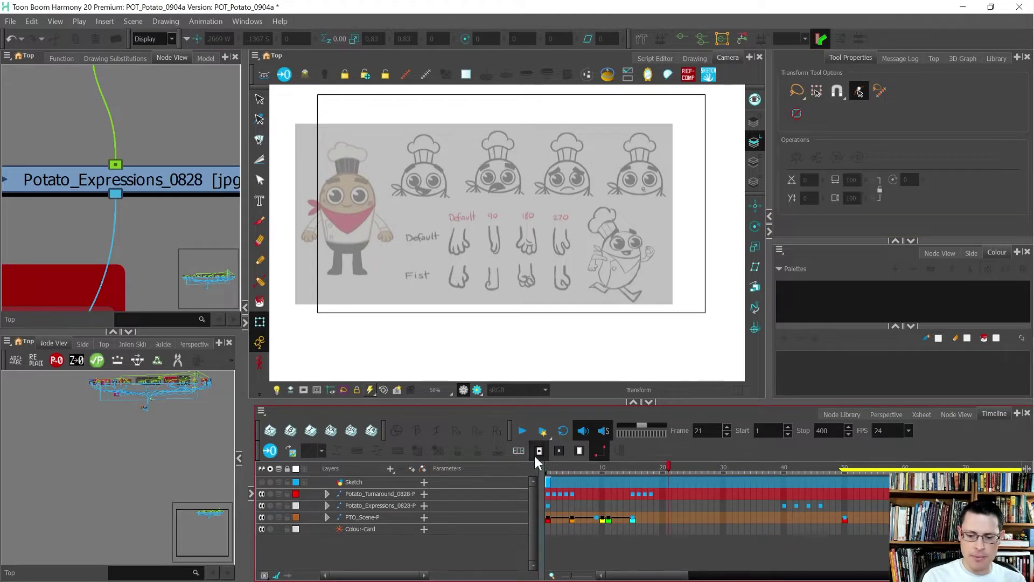
click(548, 469)
drag(548, 467, 572, 471)
scroll(136, 180, down, 5)
scroll(136, 180, down, 5)
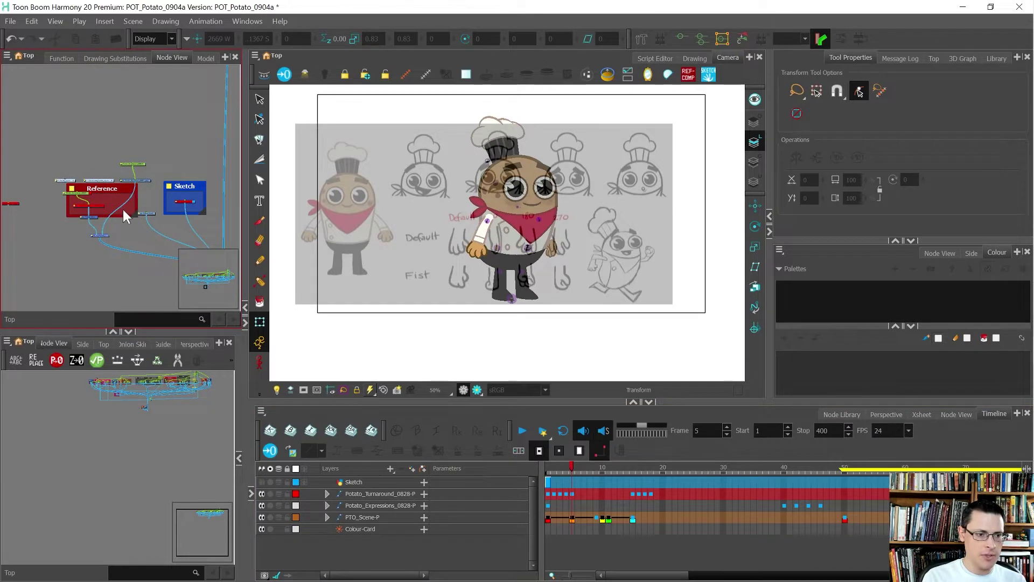
scroll(122, 230, up, 2)
click(98, 234)
click(66, 248)
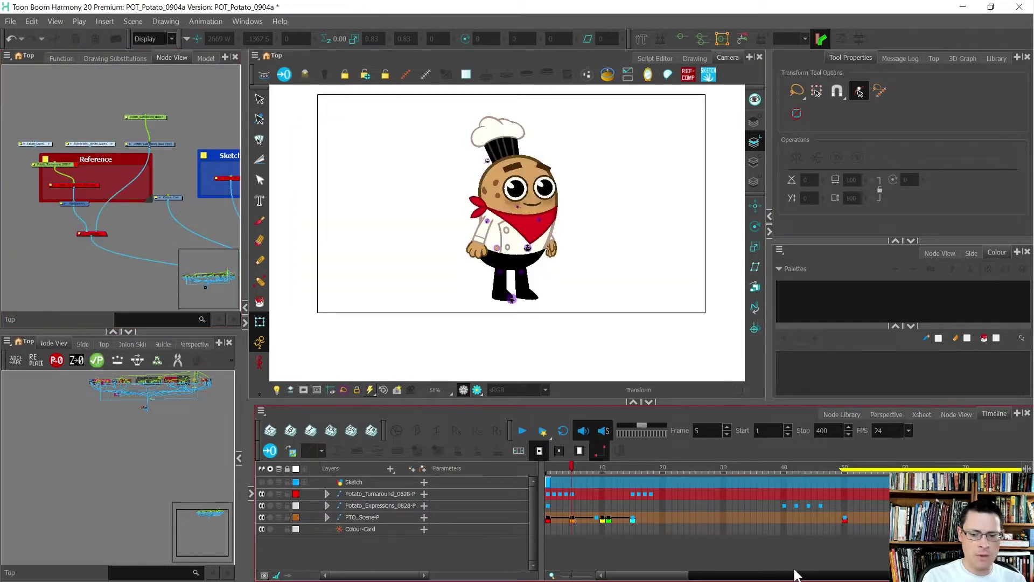
Scrub through the character's turnaround poses between frames 1 and 15, and check frame 30.
click(553, 467)
drag(552, 467, 641, 481)
drag(733, 481, 535, 468)
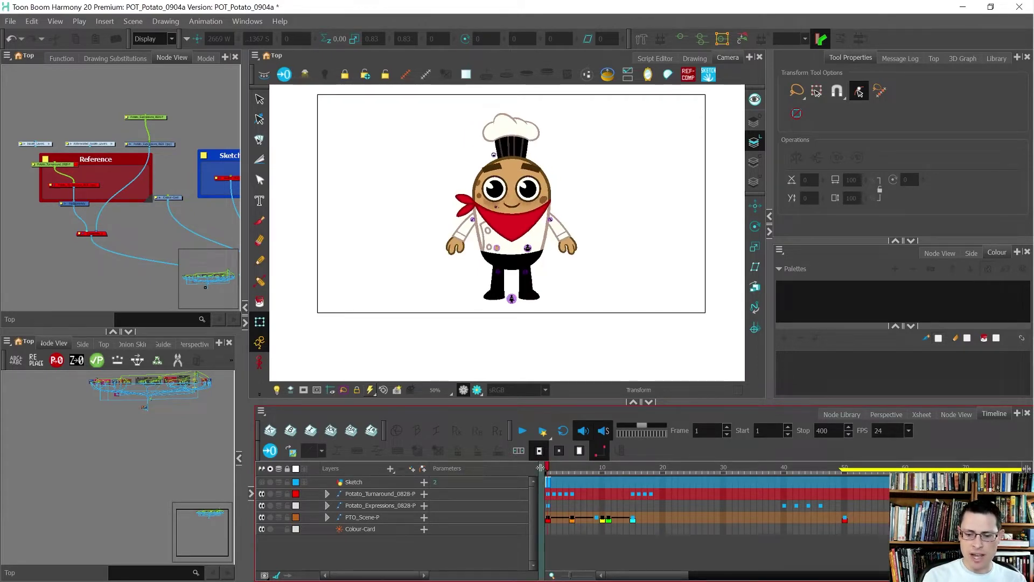
drag(551, 468, 634, 480)
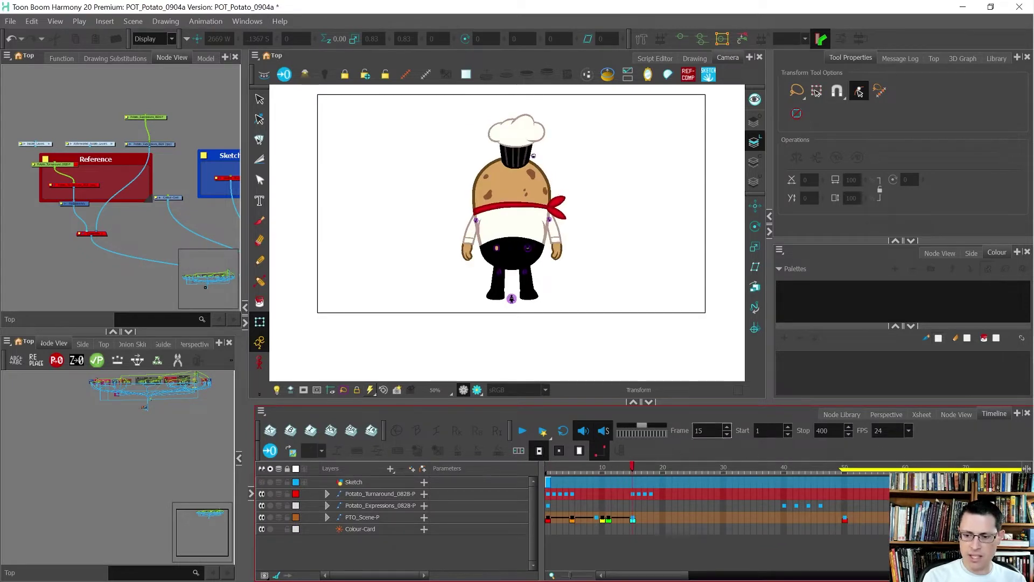
click(723, 467)
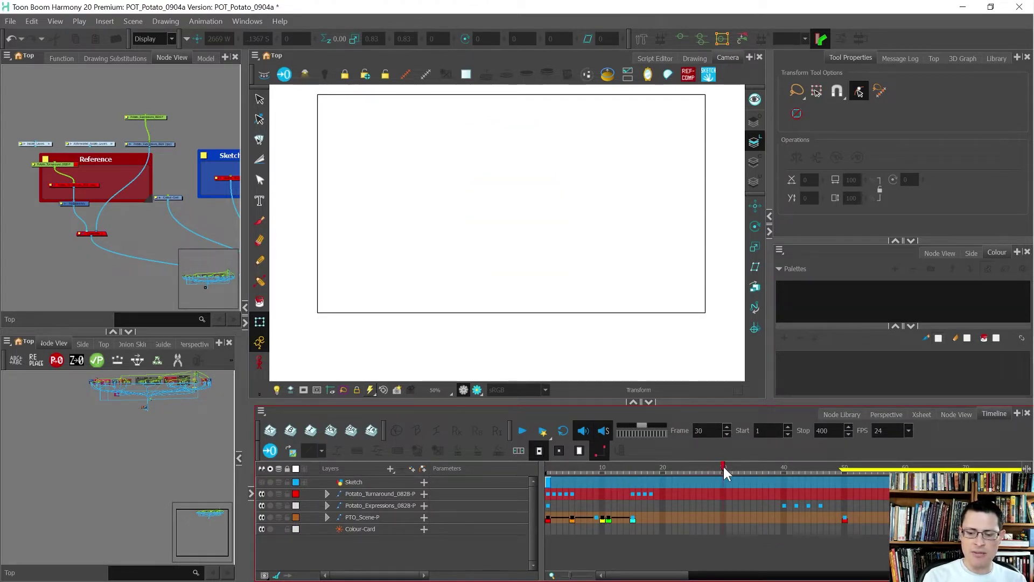
Create a scene marker at frame 1 and set its colour to Red.
click(550, 467)
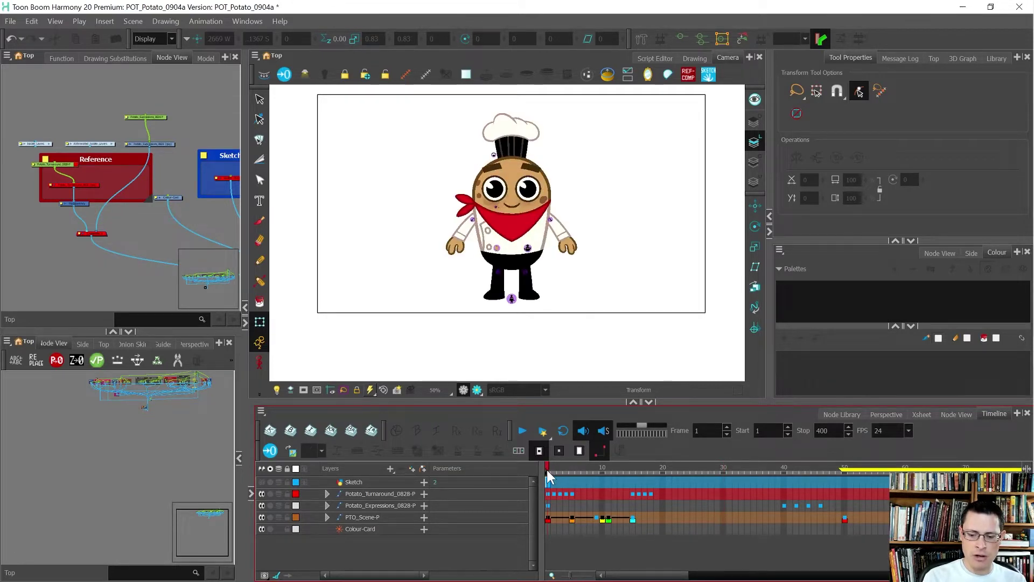
right_click(548, 472)
mouse_move(590, 561)
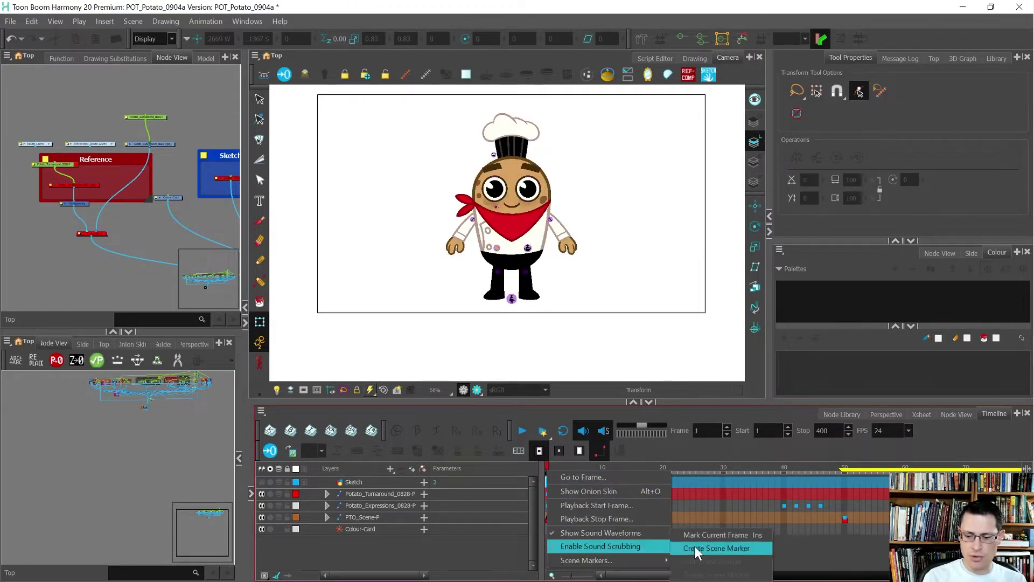
click(695, 549)
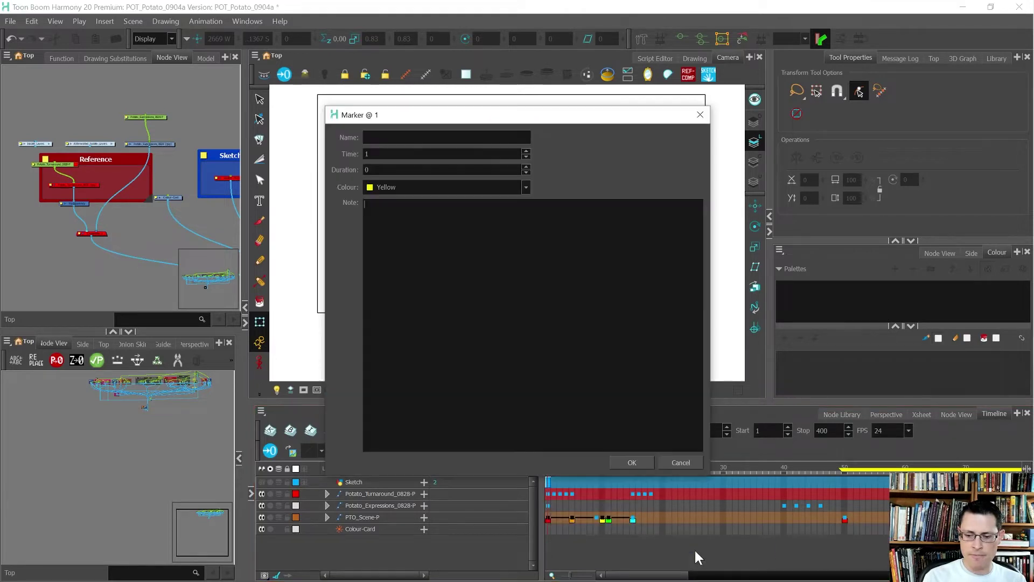
click(424, 185)
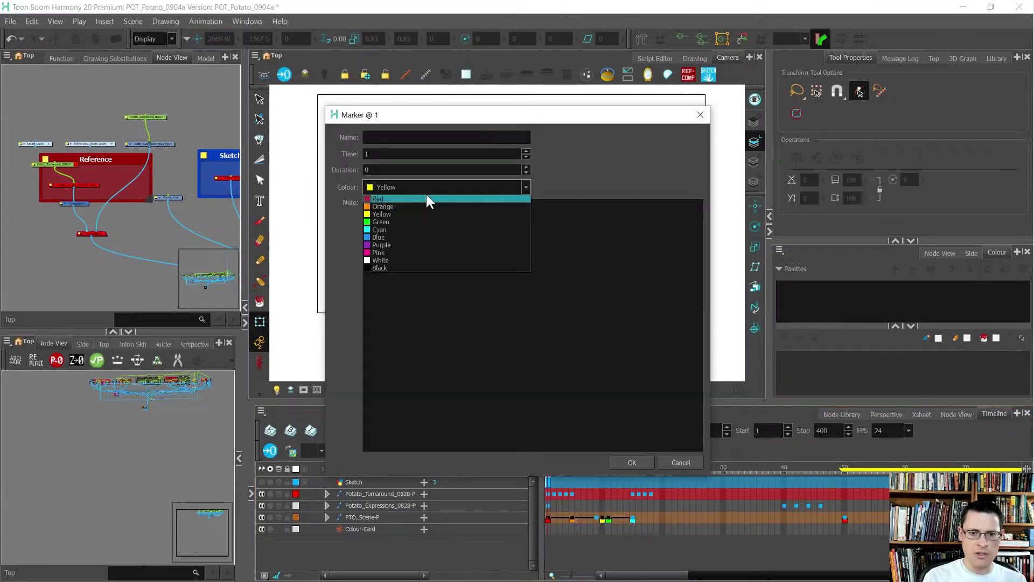
click(424, 189)
click(413, 185)
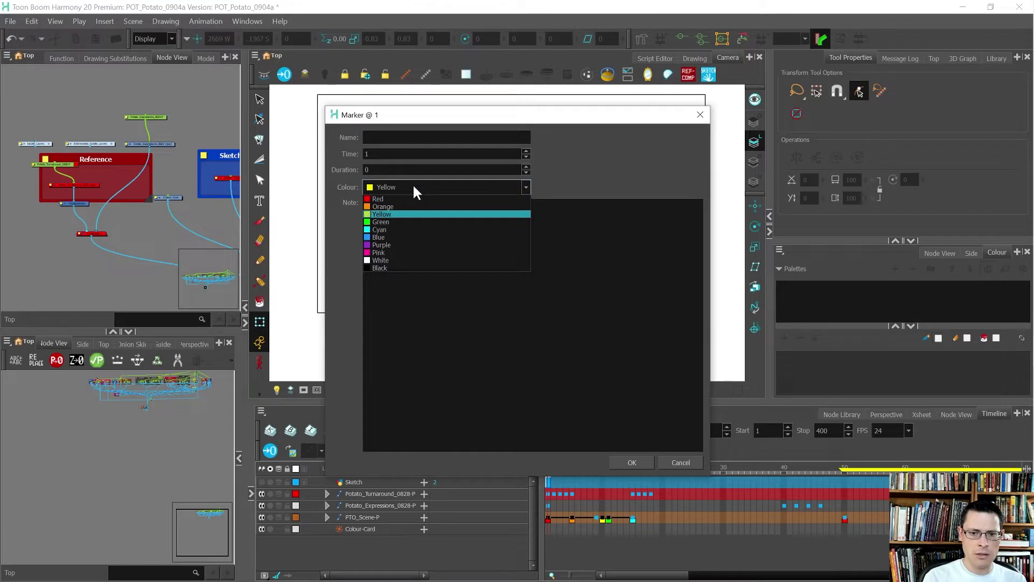
click(404, 197)
Name the frame 1 marker Turnaround and set its duration to 29 frames.
click(404, 136)
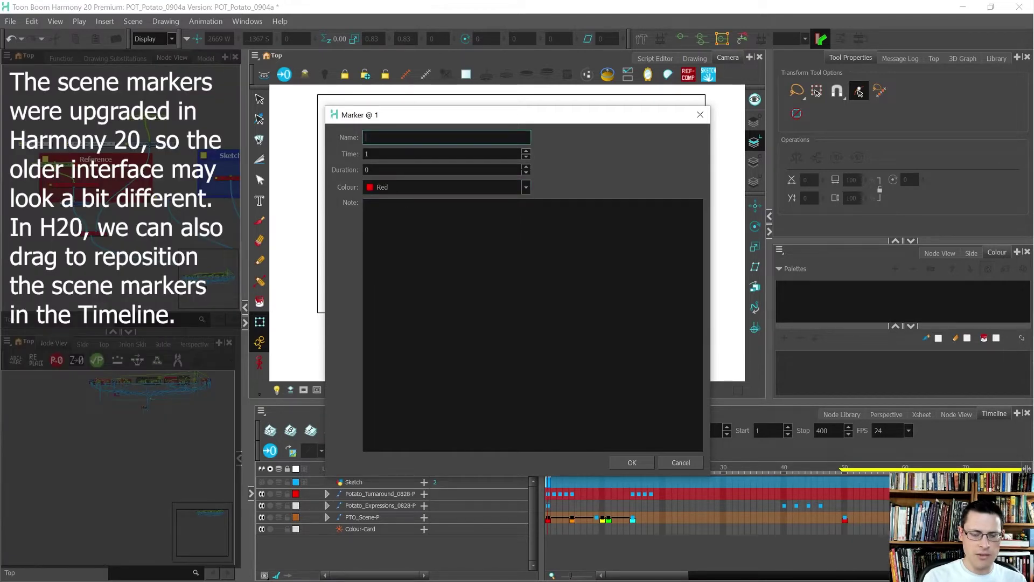
text(Turnaround)
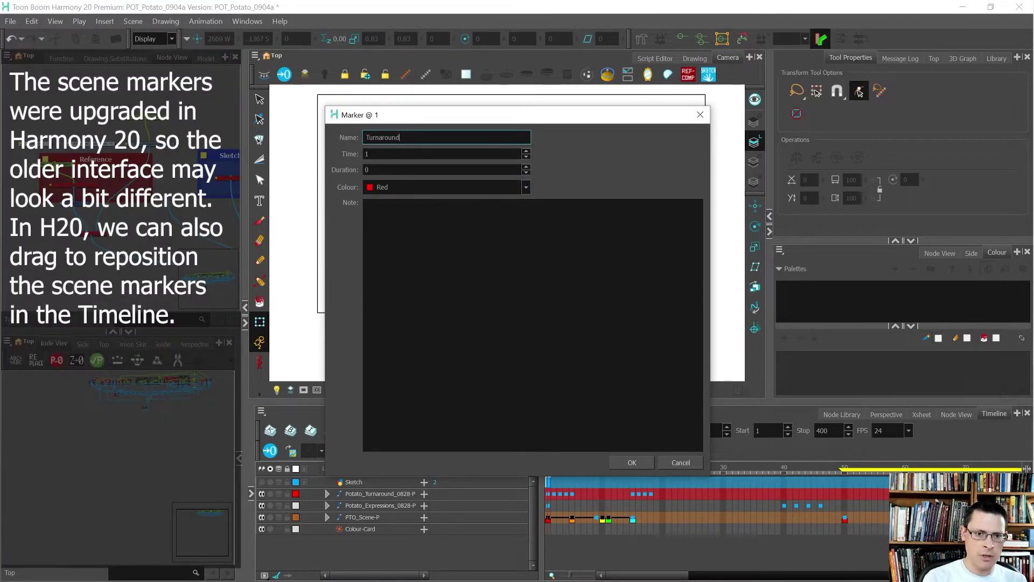
key(Tab)
key(Tab)
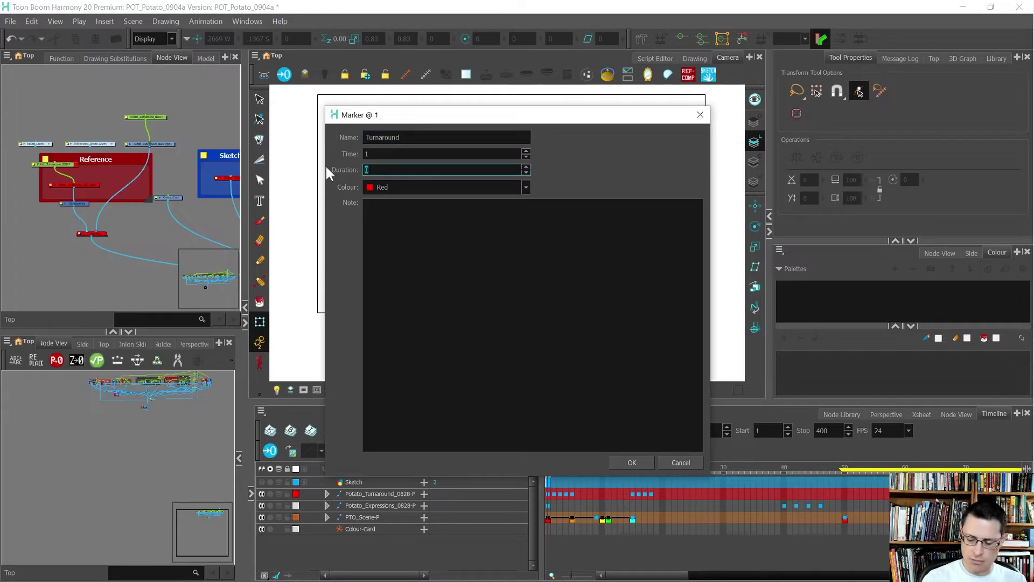
text(29)
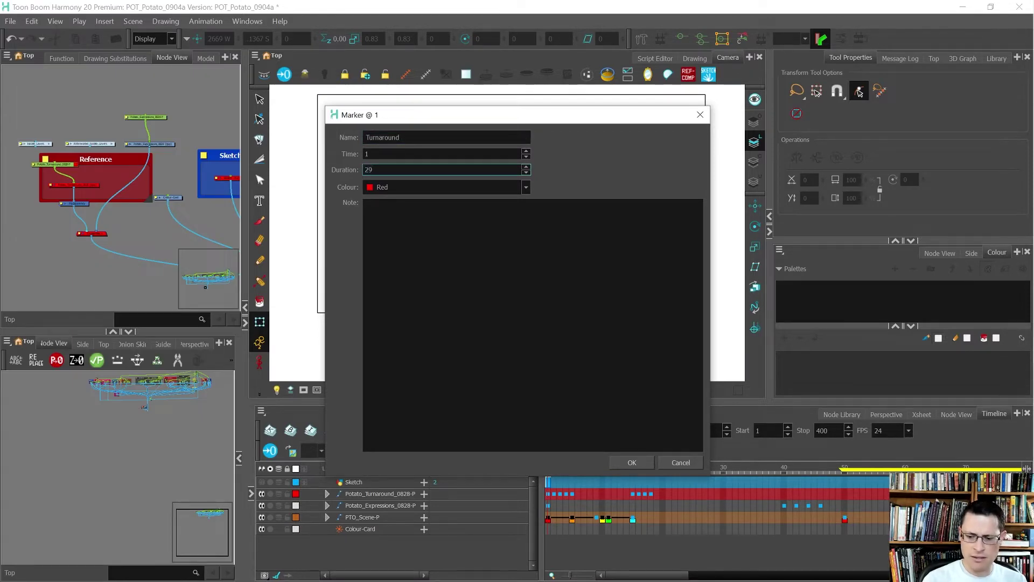
click(619, 467)
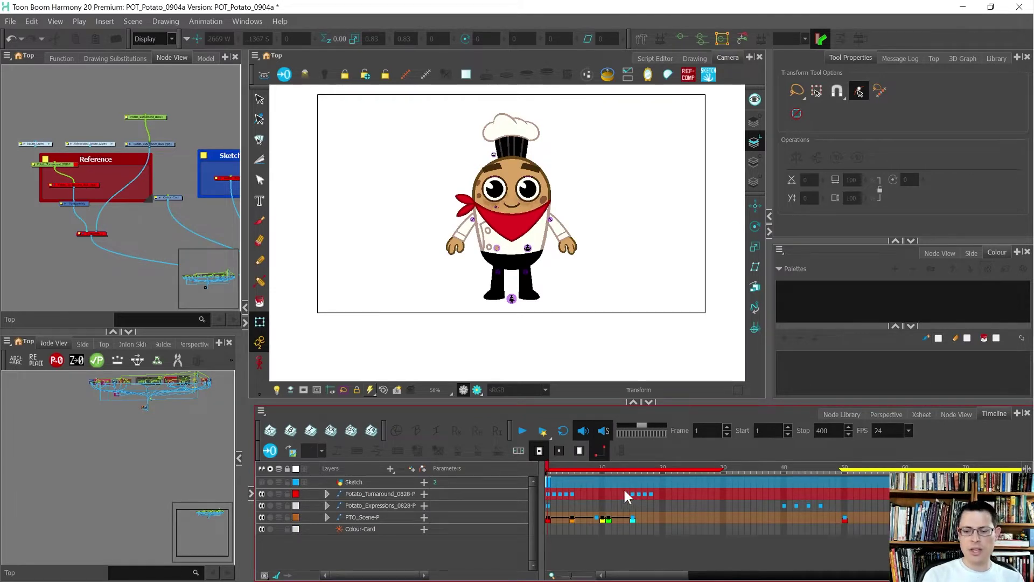
Create another scene marker at frame 30 and set its colour to Purple.
key(1)
scroll(686, 472, up, 1)
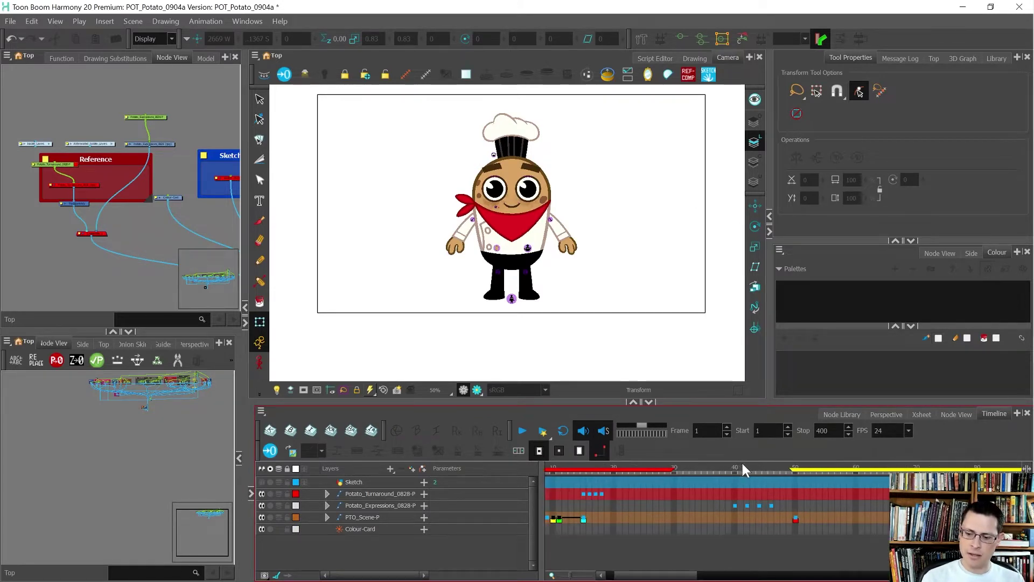
click(675, 466)
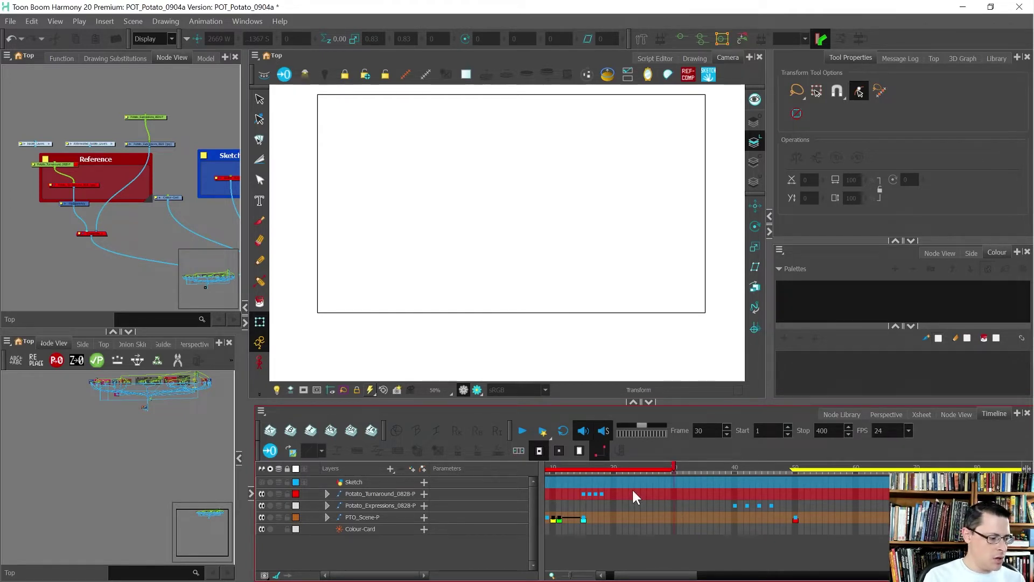
right_click(674, 462)
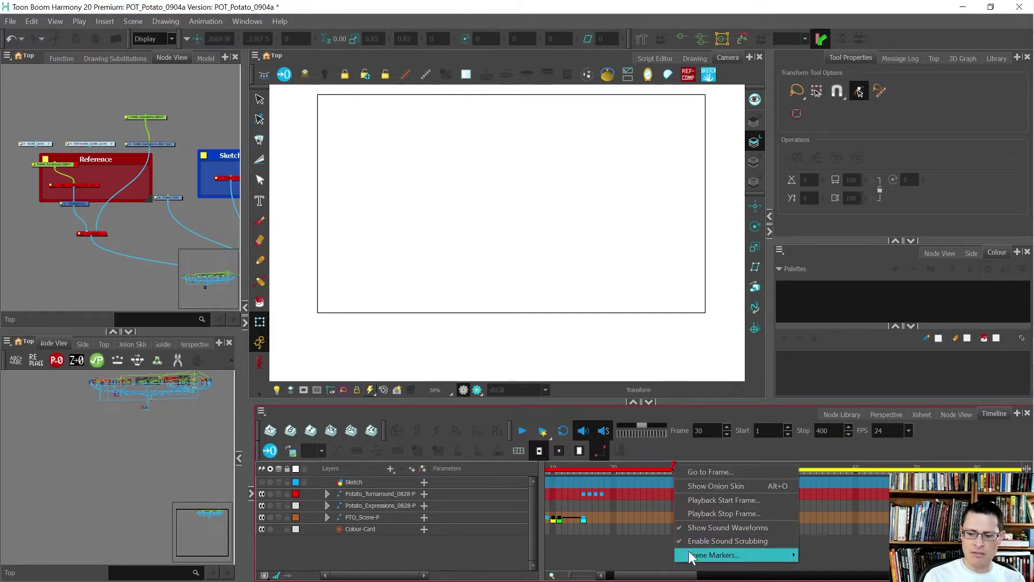
mouse_move(694, 554)
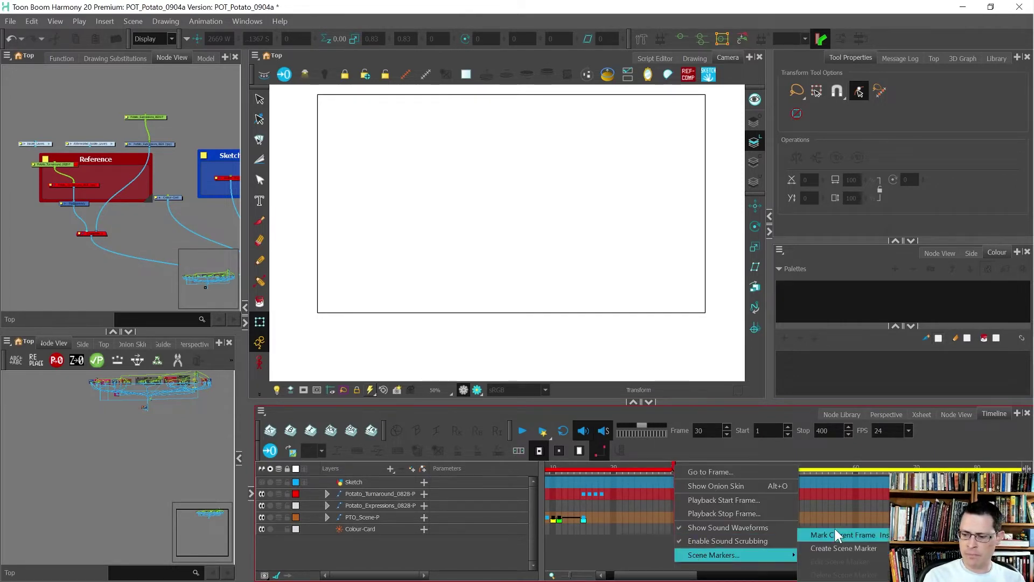
click(817, 549)
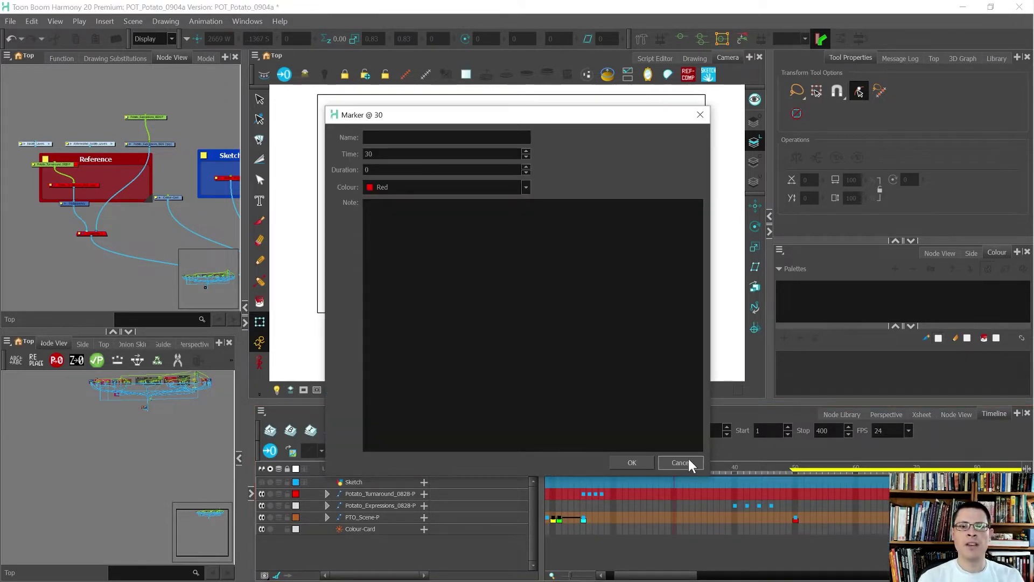
click(467, 185)
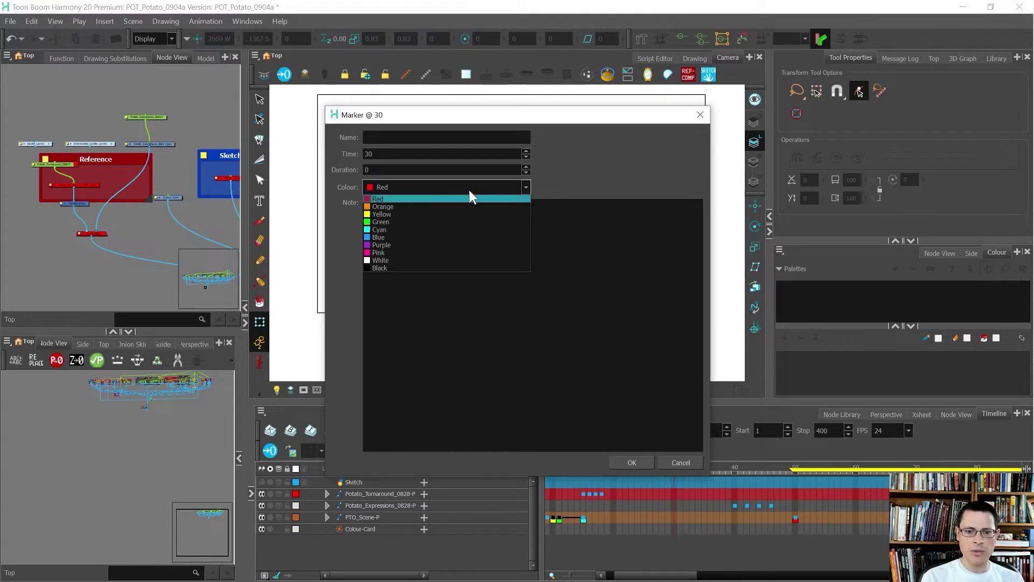
click(466, 245)
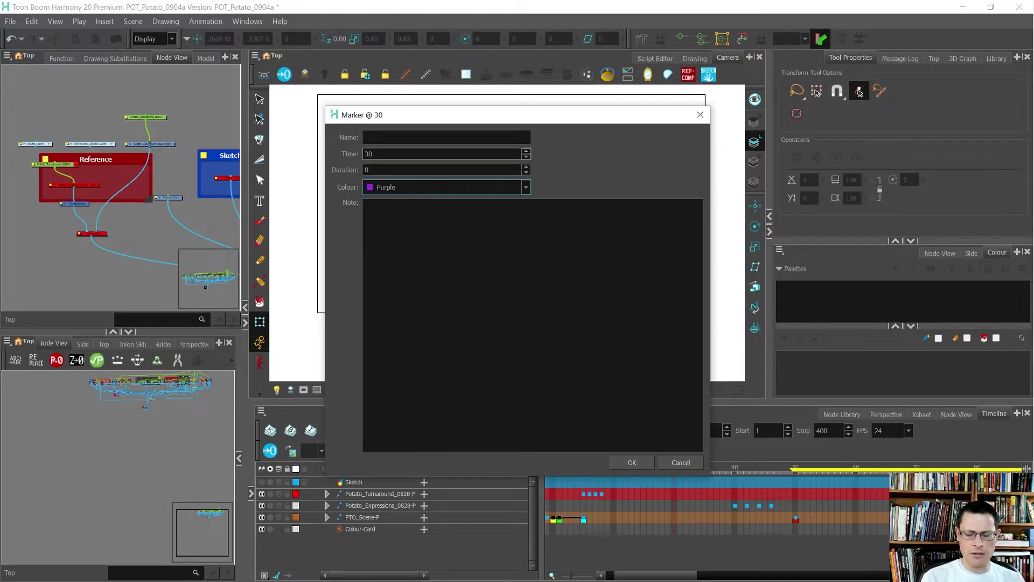
Set the purple marker's duration to 19 frames and save the marker.
mouse_move(423, 120)
mouse_down()
mouse_move(186, 76)
mouse_move(319, 124)
mouse_up()
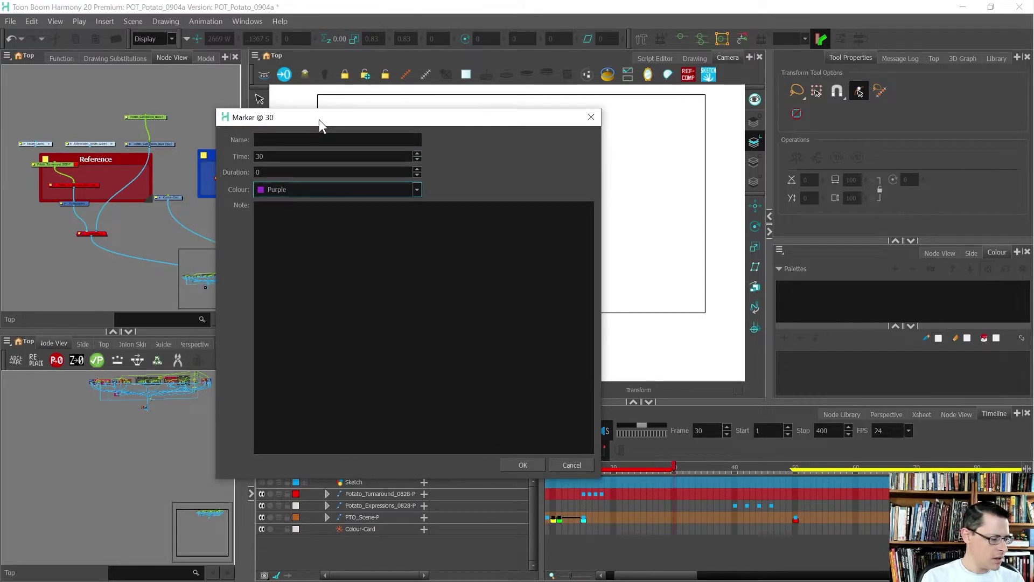
key(Tab)
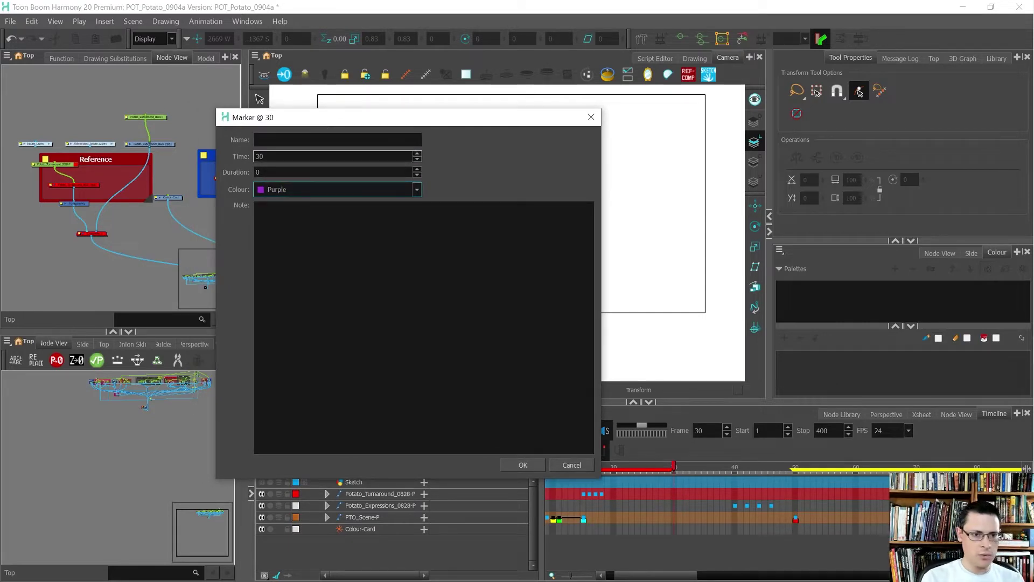
key(Tab)
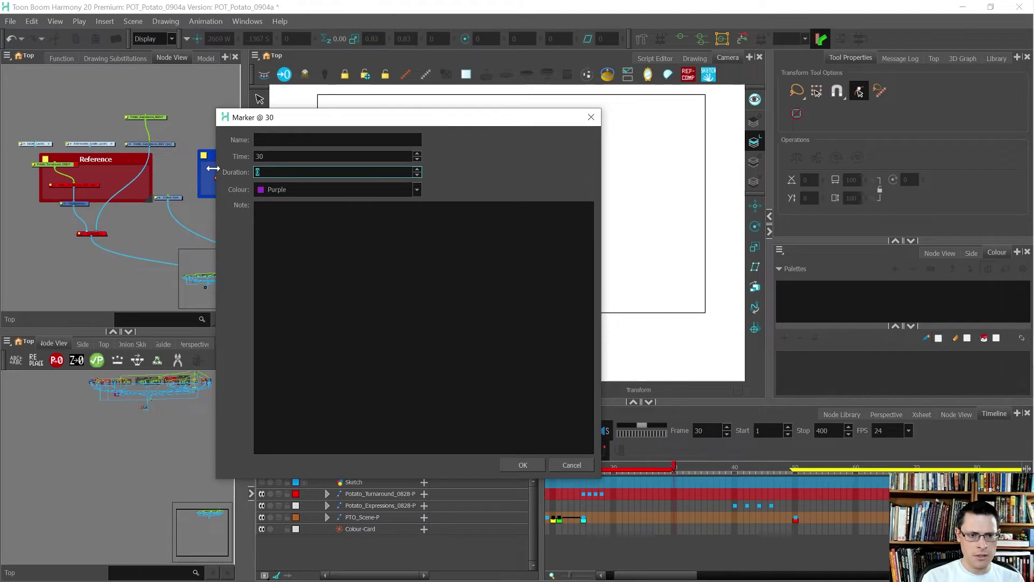
text(19)
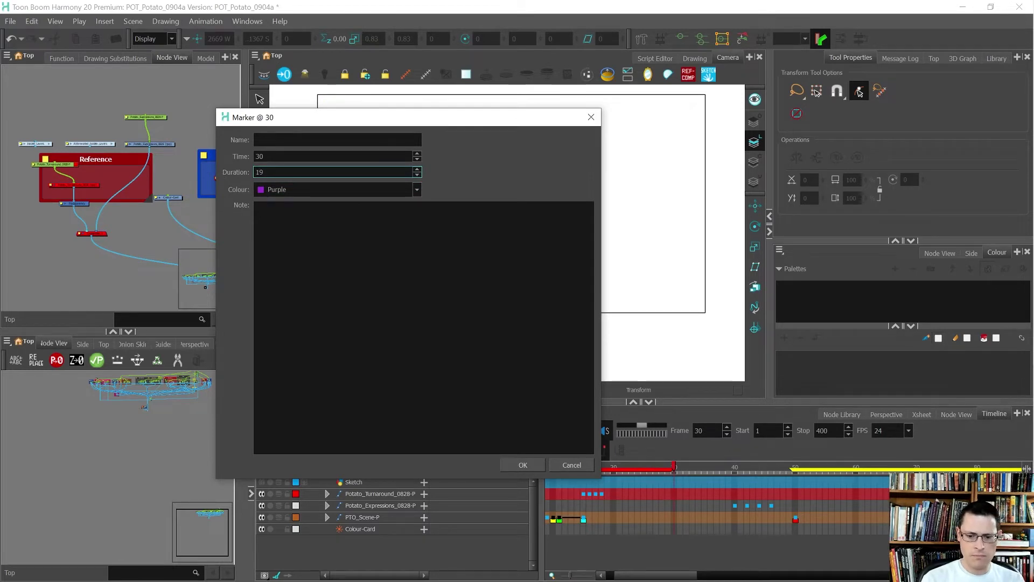
click(521, 464)
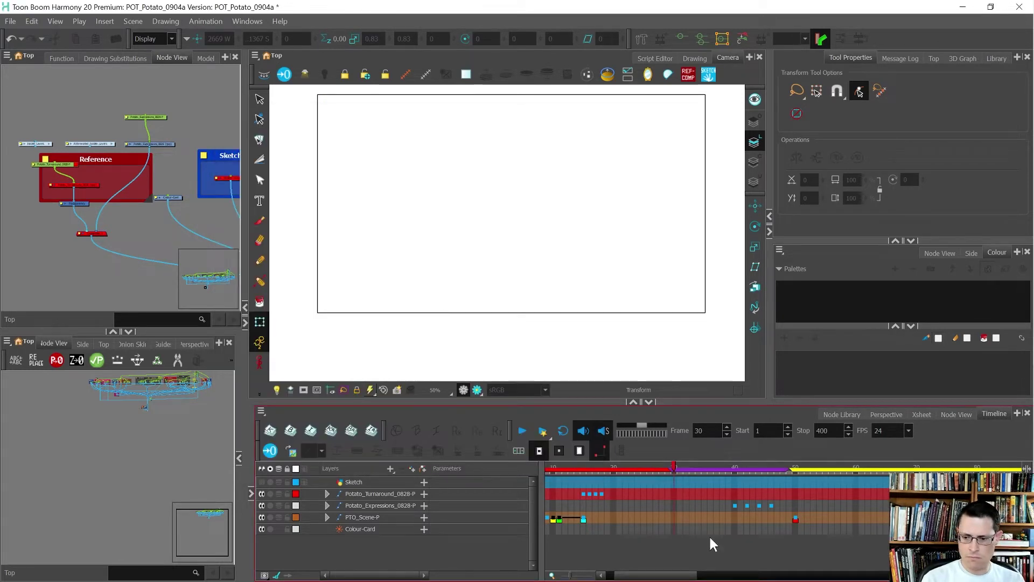
Edit the purple scene marker at frame 30 and name it Notes and Poses.
double_click(695, 471)
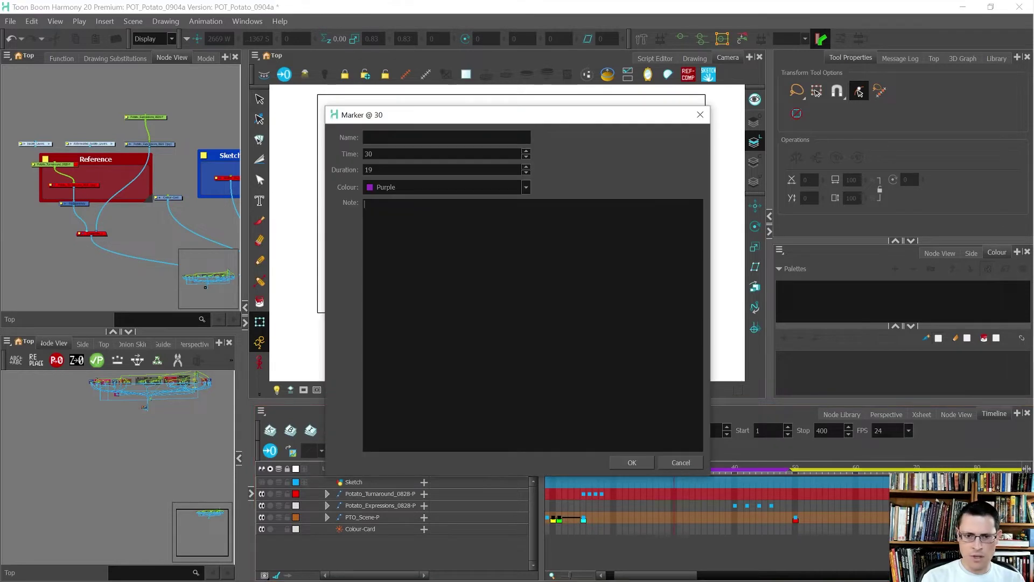
click(409, 137)
text(Notes and Poses)
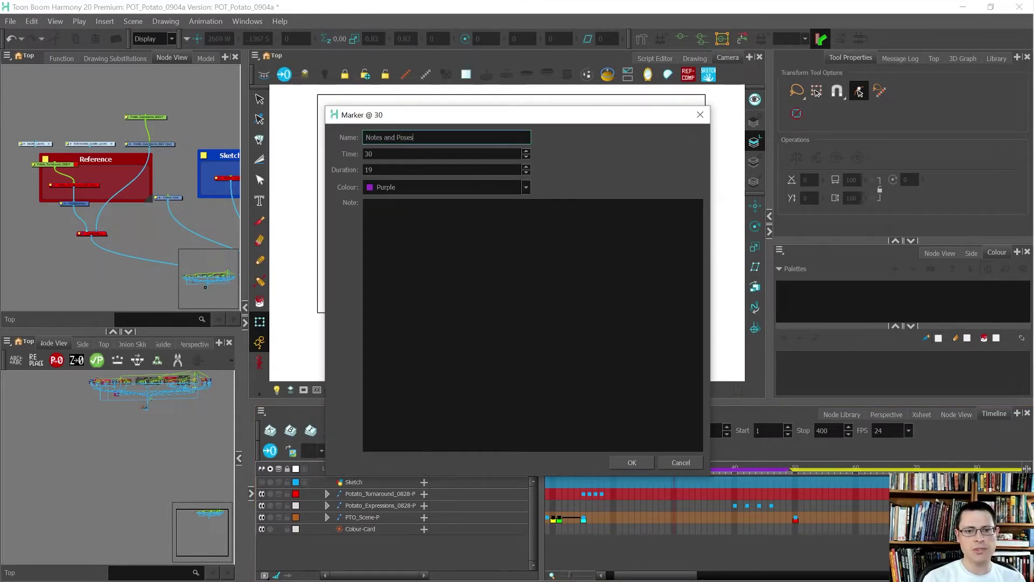
click(634, 462)
Go to frame 51 and examine how the scene markers divide the full length of the timeline.
key(2)
key(1)
click(751, 466)
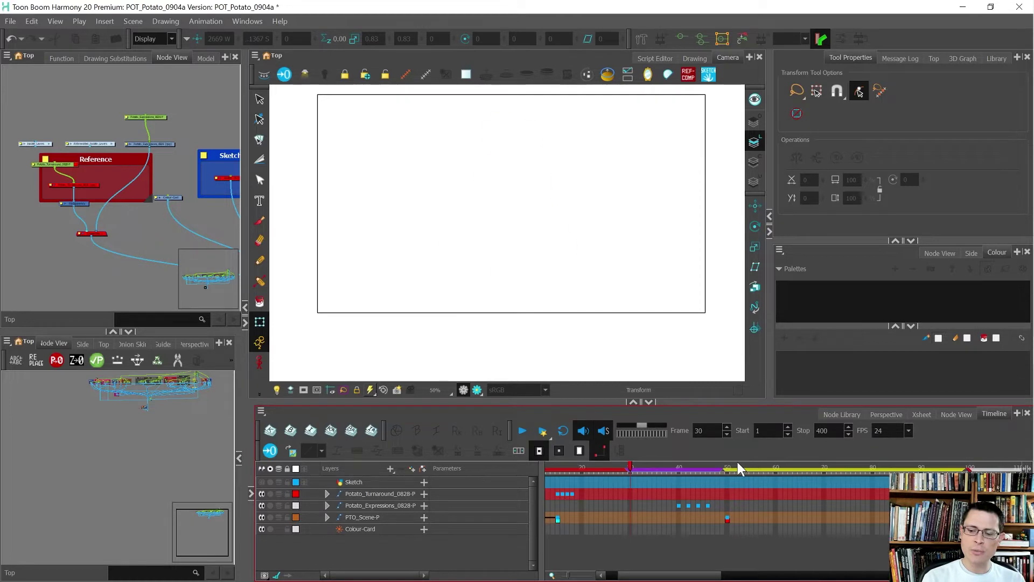
mouse_move(754, 465)
mouse_down()
mouse_move(778, 465)
mouse_move(735, 462)
mouse_up()
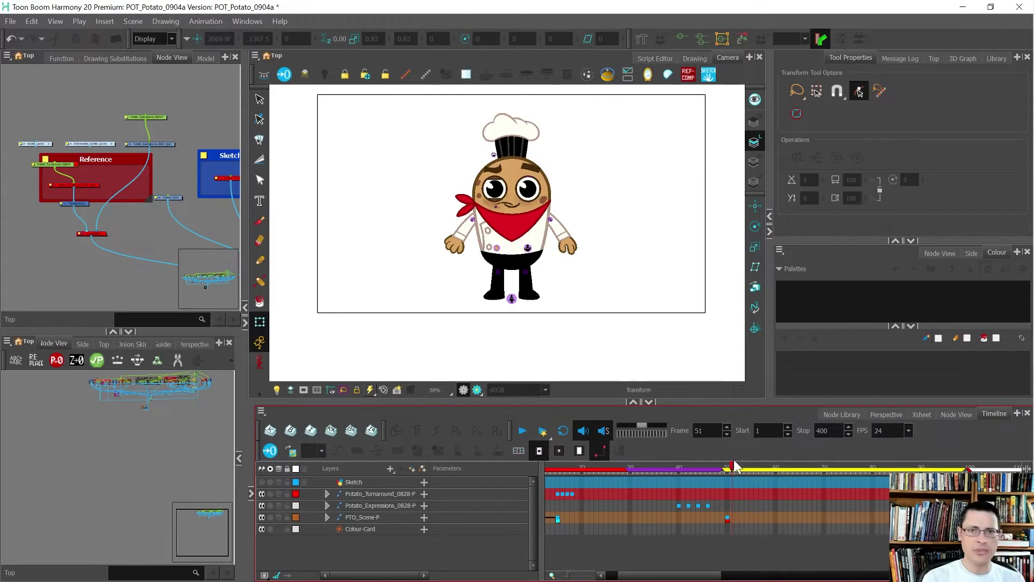
key(1)
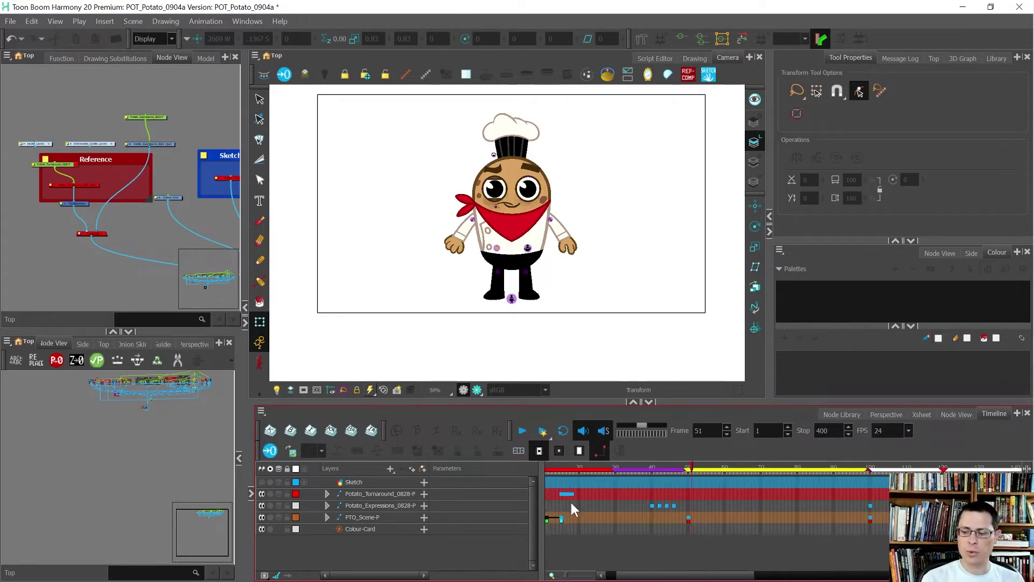
key(1)
key(2)
key(1)
scroll(607, 488, down, 3)
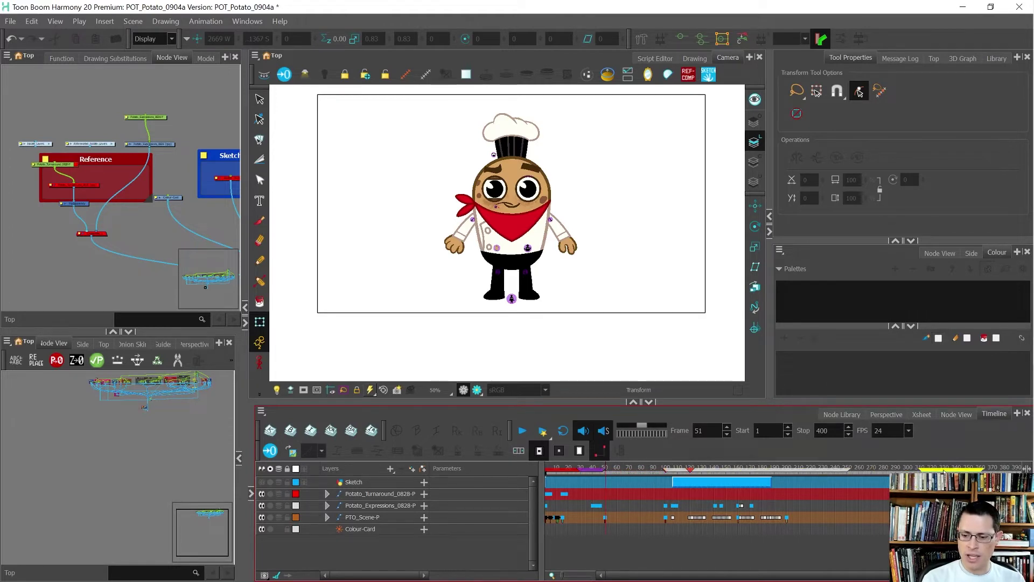
Create another scene marker at frame 50 and set its colour to Orange.
scroll(601, 467, up, 5)
click(622, 466)
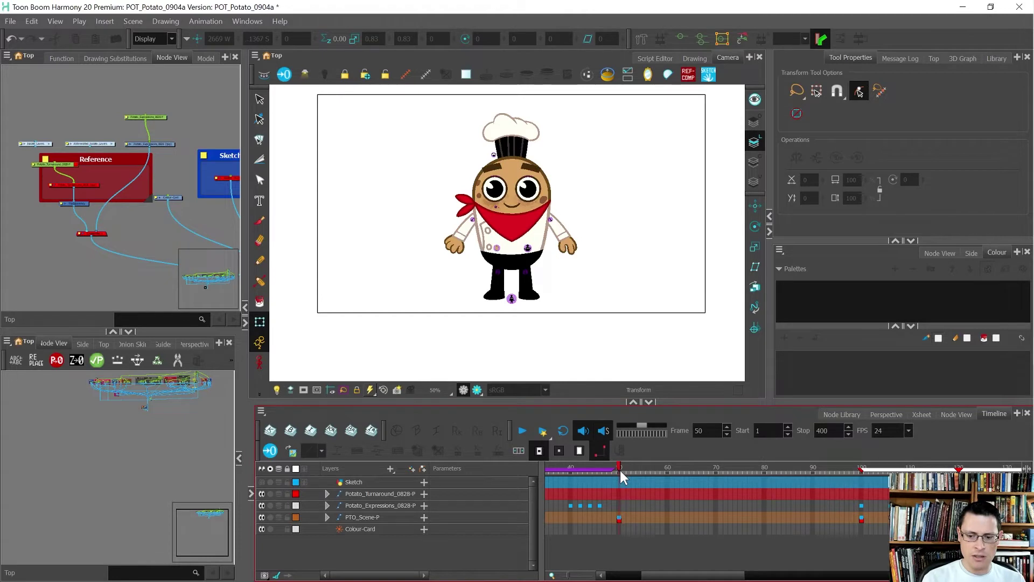
right_click(619, 470)
mouse_move(676, 561)
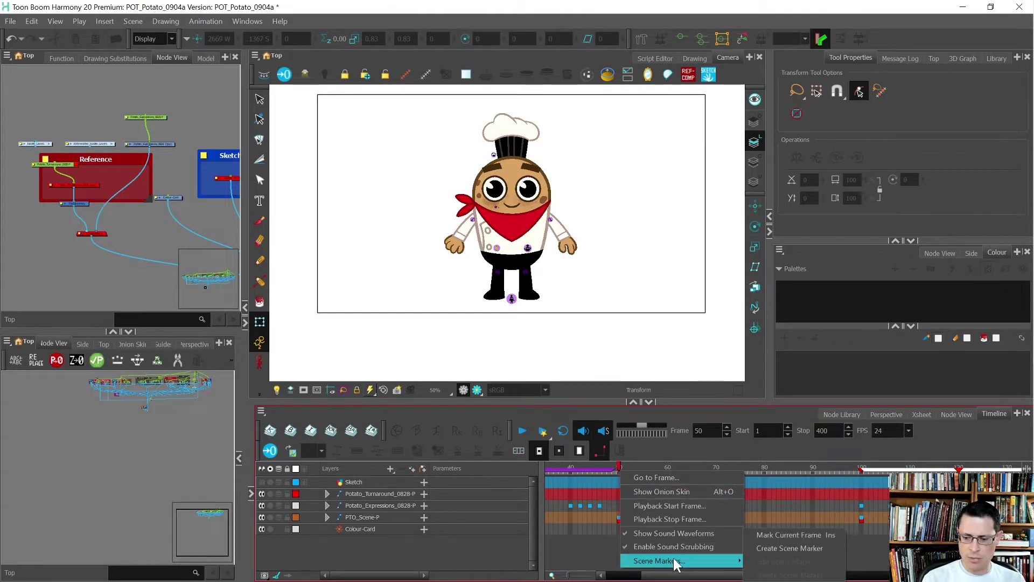
click(794, 548)
click(409, 137)
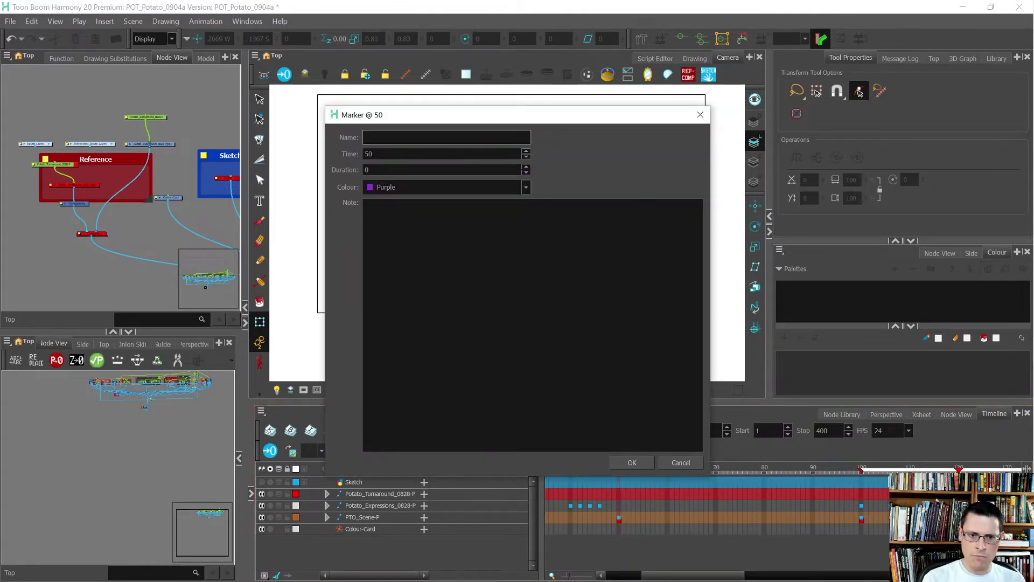
click(436, 190)
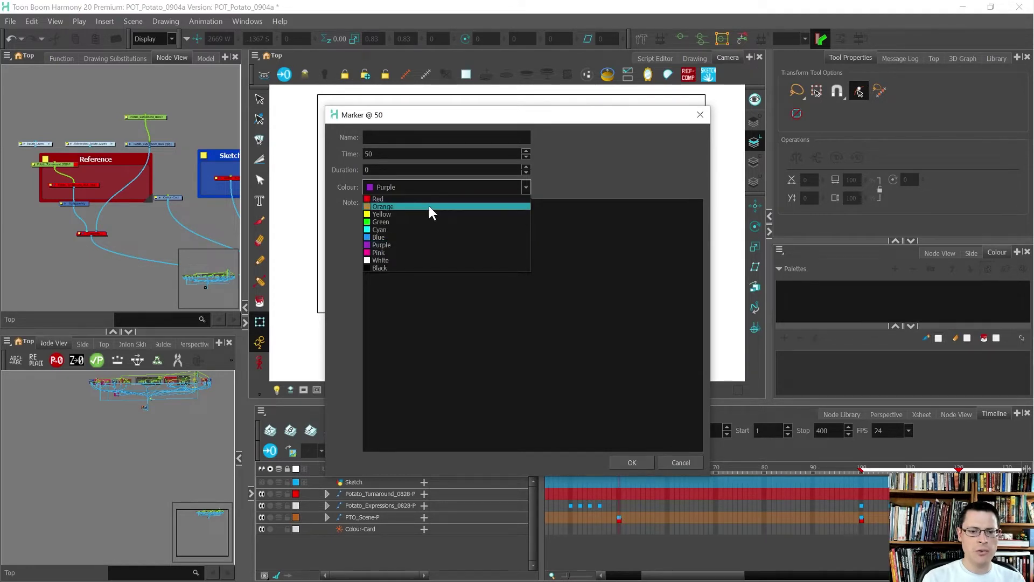
click(429, 207)
Name the orange marker Torso Tilts, extend its duration to just before frame 100, and save it.
click(425, 138)
text(Torso Tilts)
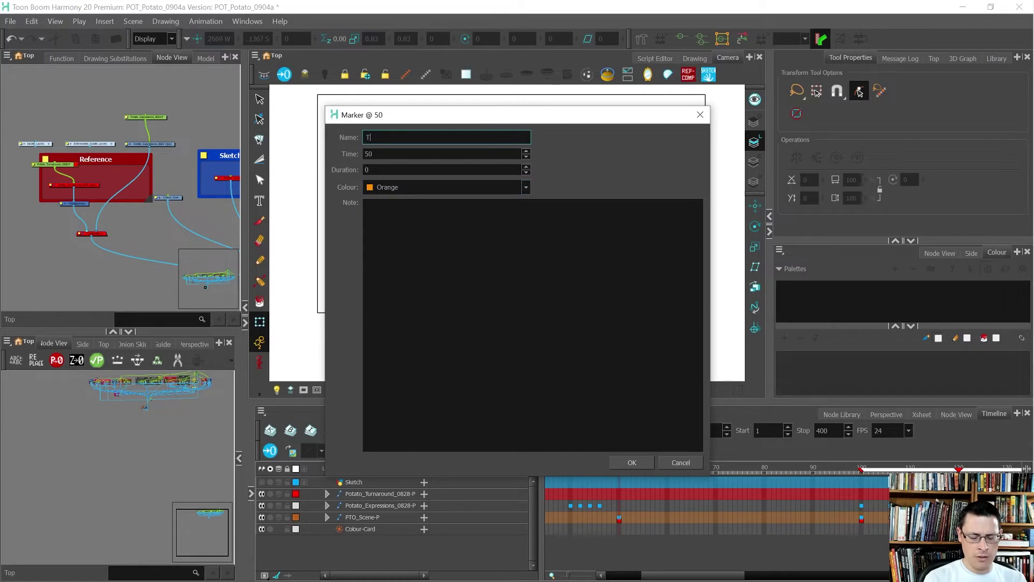
key(Tab)
key(Tab)
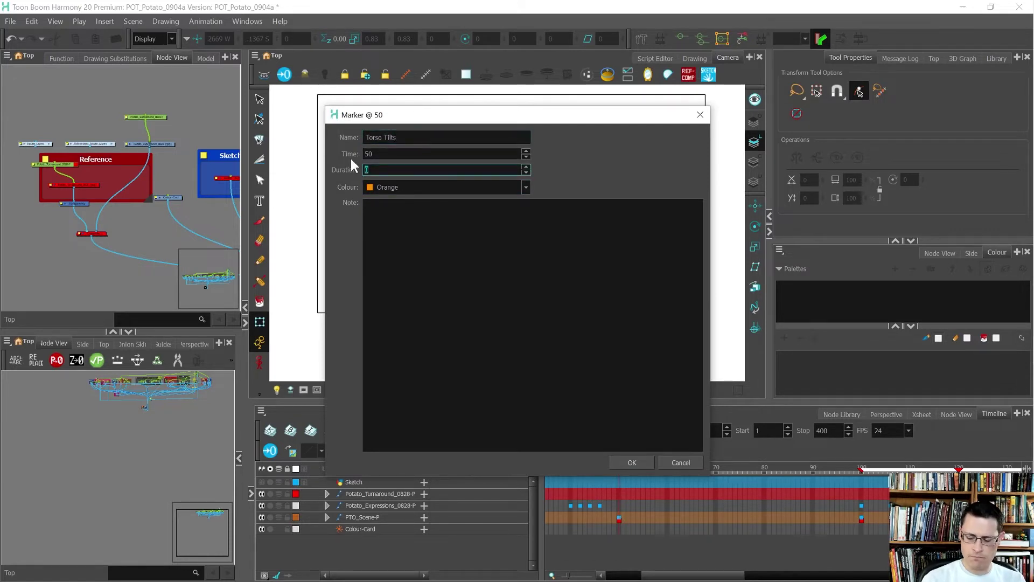
click(644, 461)
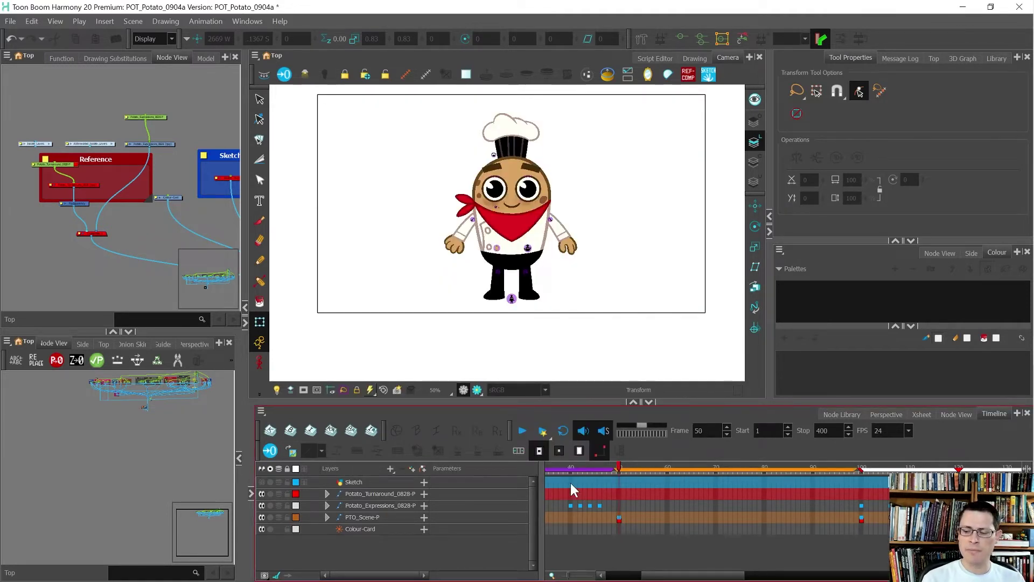
Try to close the gaps between PTO_Scene-P's turnaround keyframes so they sit on consecutive frames 1 to 6.
scroll(571, 484, down, 2)
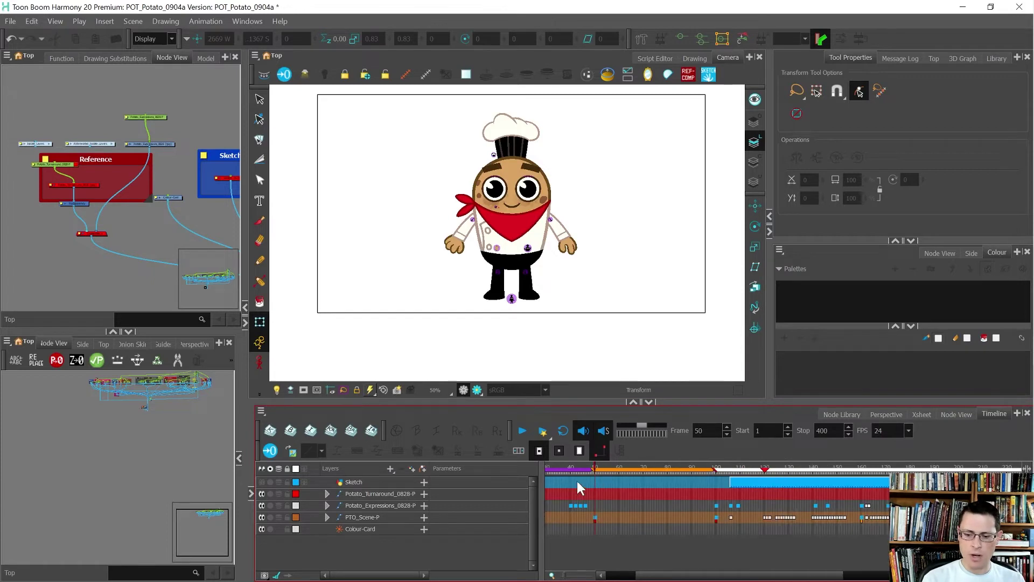
drag(673, 575, 646, 574)
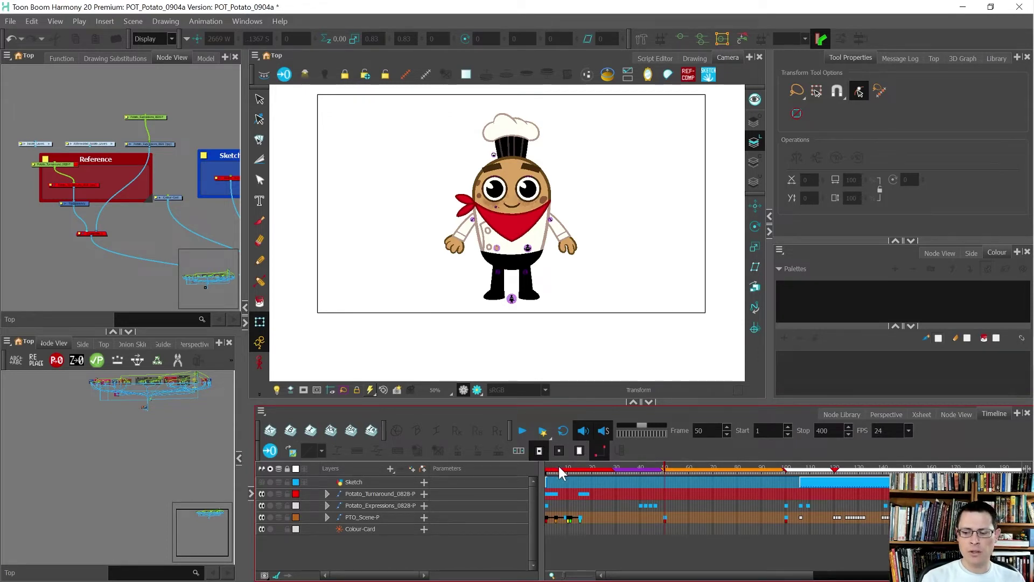
drag(748, 469, 546, 484)
key(2)
key(2)
key(2)
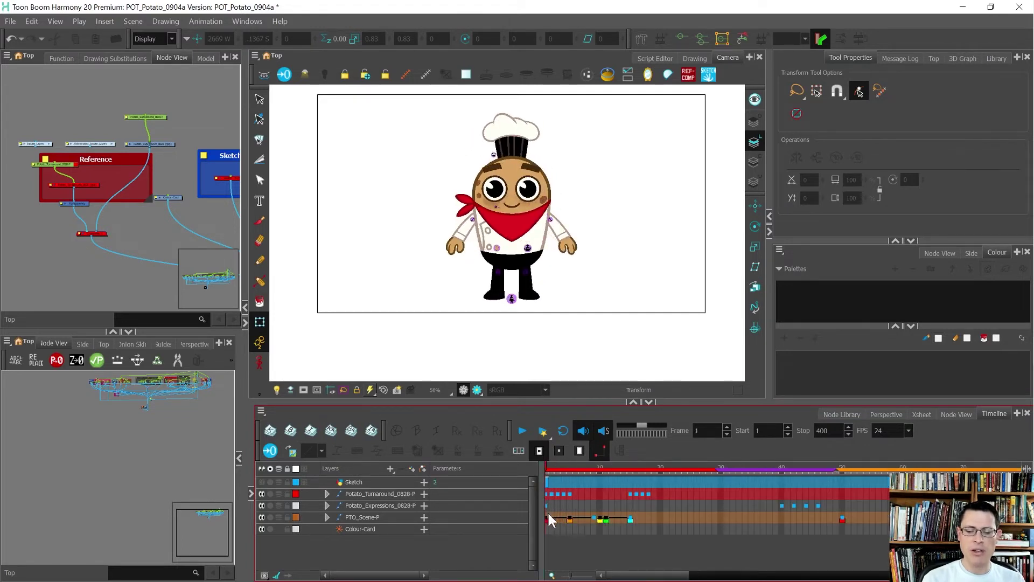
drag(573, 518, 554, 518)
click(597, 518)
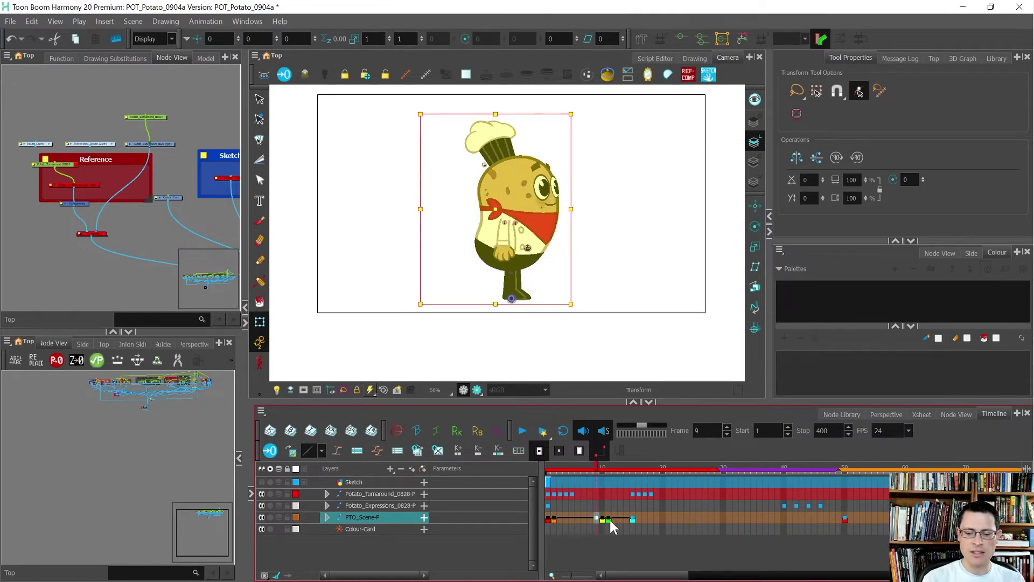
drag(606, 518, 577, 522)
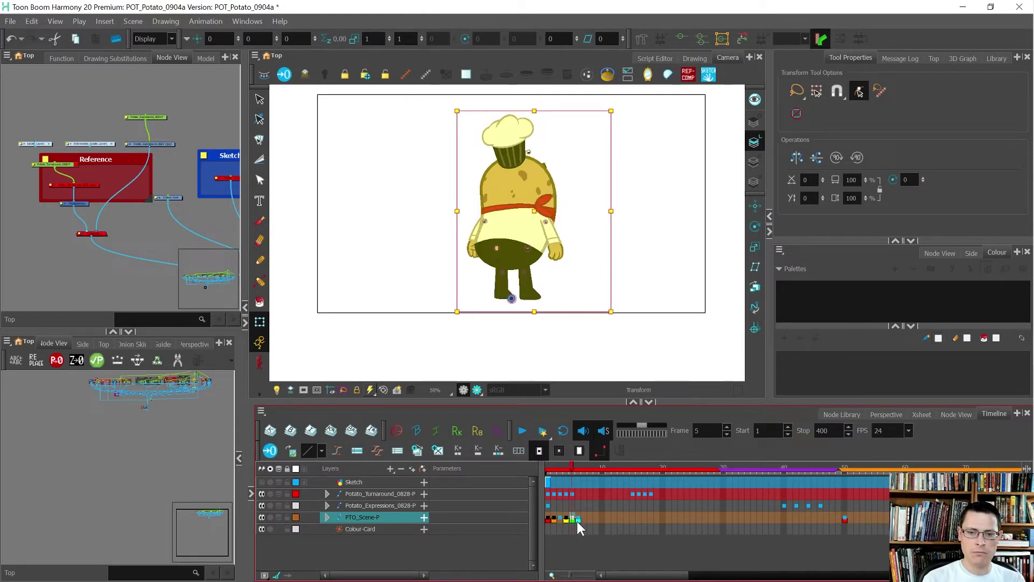
Step through the tightened turnaround poses, and undo the keyframe moves on PTO_Scene-P.
key(comma)
key(comma)
key(comma)
key(comma)
key(period)
key(period)
key(period)
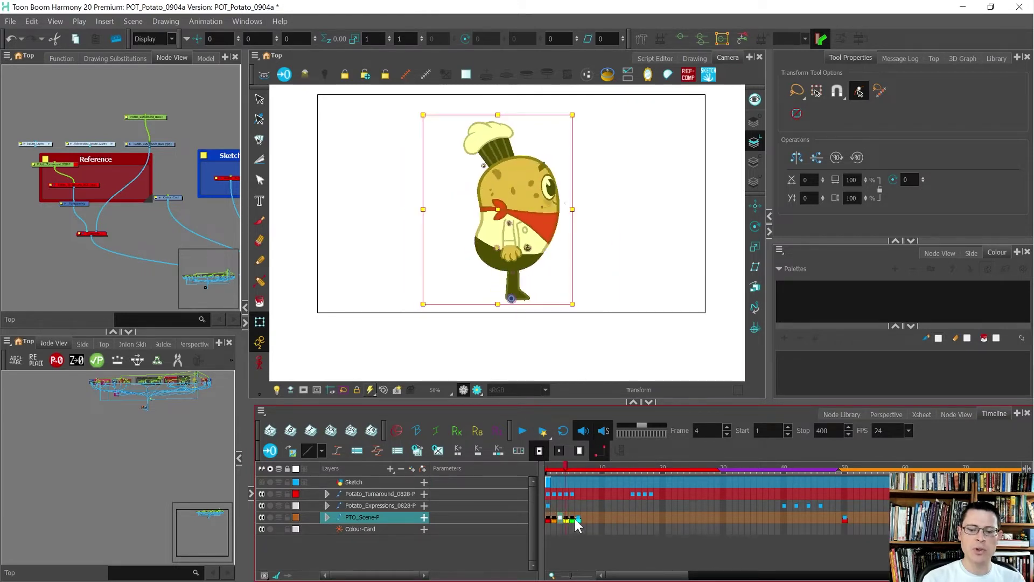
click(577, 518)
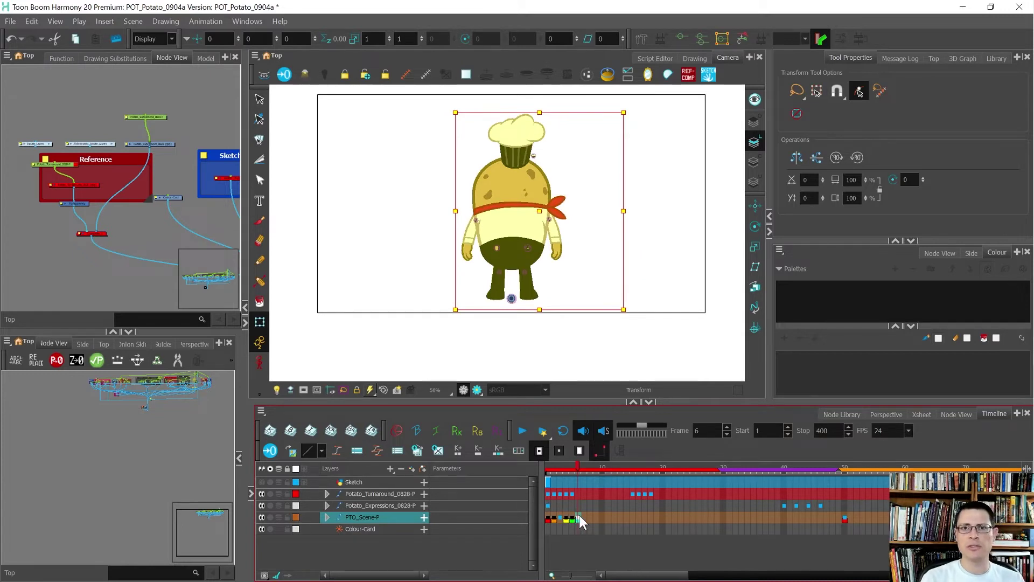
key(ctrl+z)
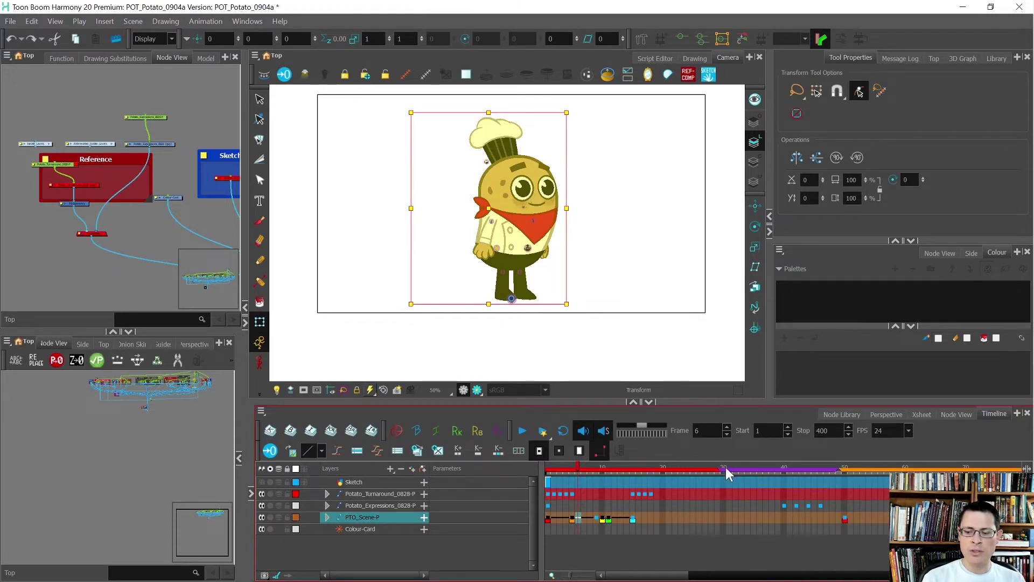
Scrub through the Turnaround and Notes and Poses sections up to frame 50, and return to frame 1.
mouse_move(725, 467)
mouse_down()
mouse_move(841, 464)
mouse_move(727, 482)
mouse_up()
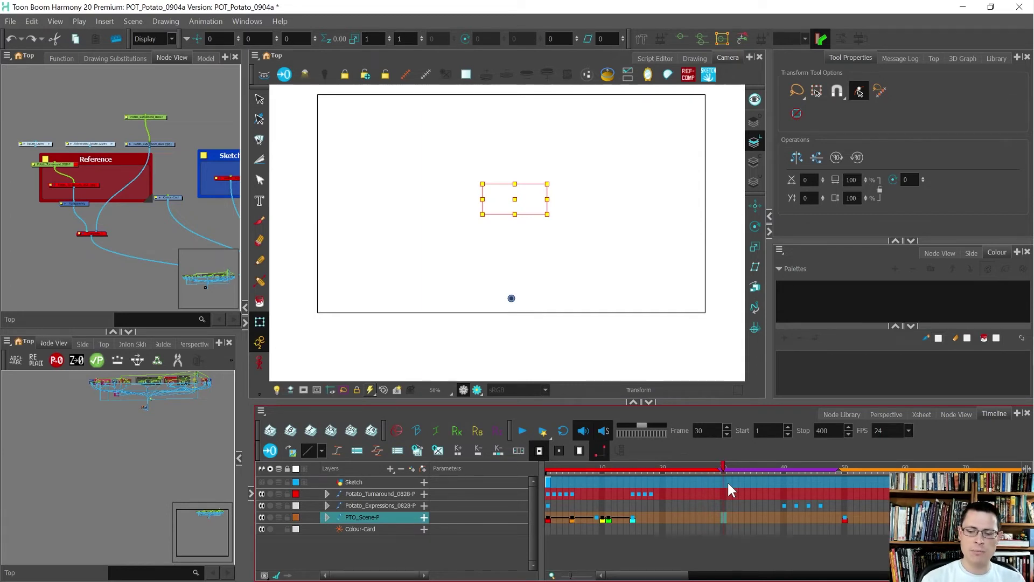
drag(664, 464, 563, 471)
drag(723, 463, 845, 475)
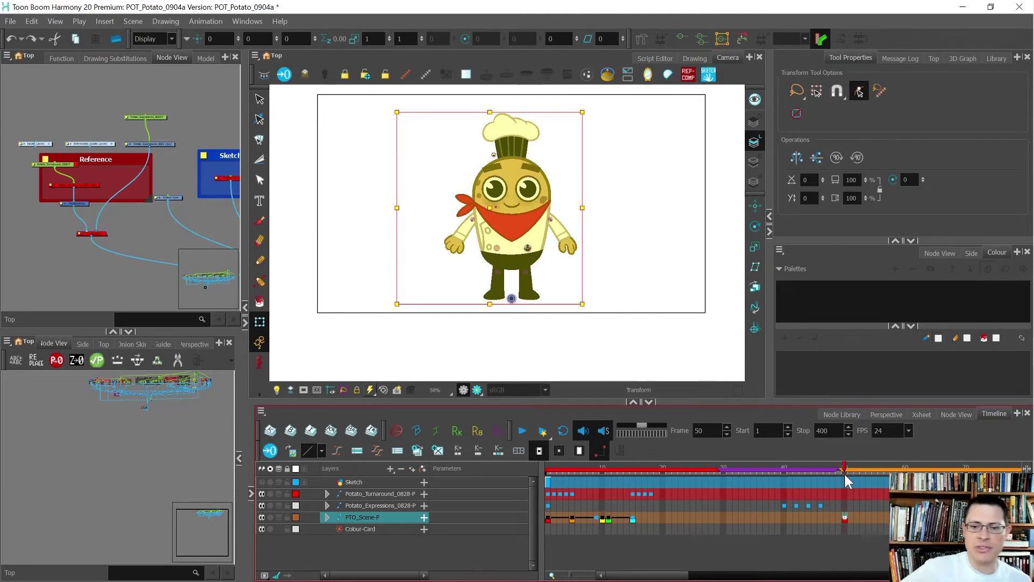
click(549, 517)
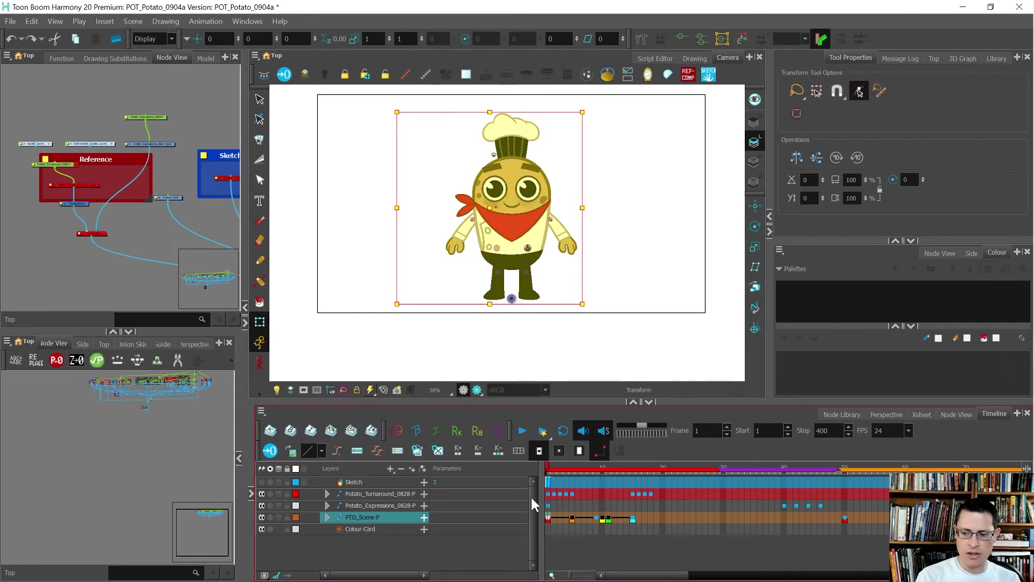
Edit the yellow Swaps marker at frame 300 and set its duration to 150 frames.
scroll(560, 503, down, 4)
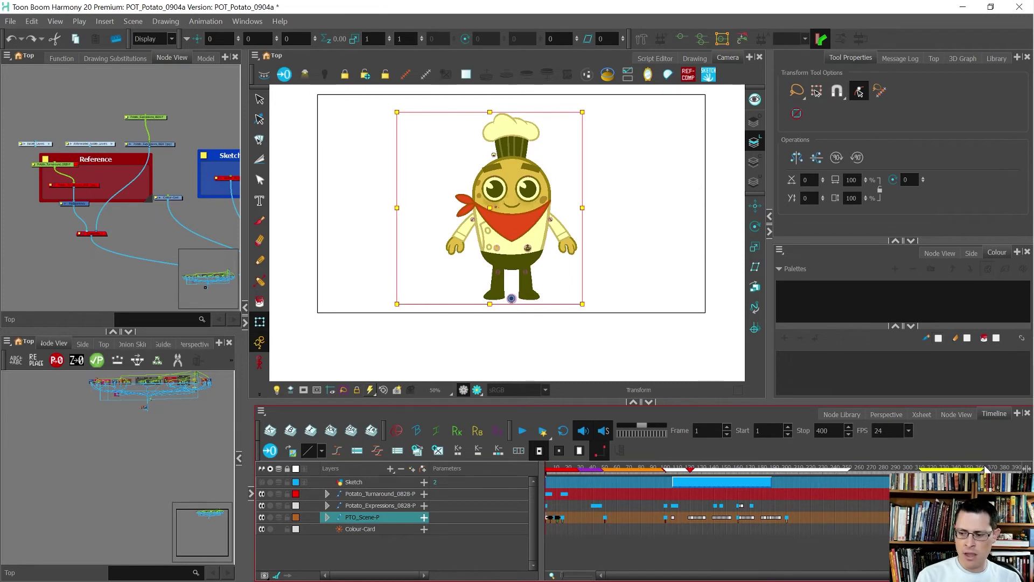
scroll(985, 469, up, 4)
drag(838, 468, 793, 470)
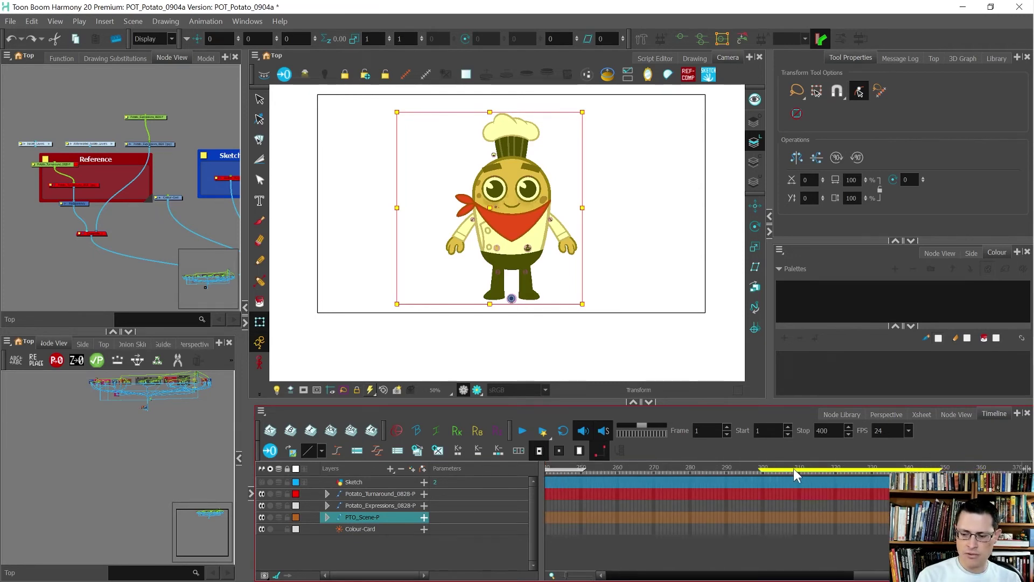
double_click(793, 468)
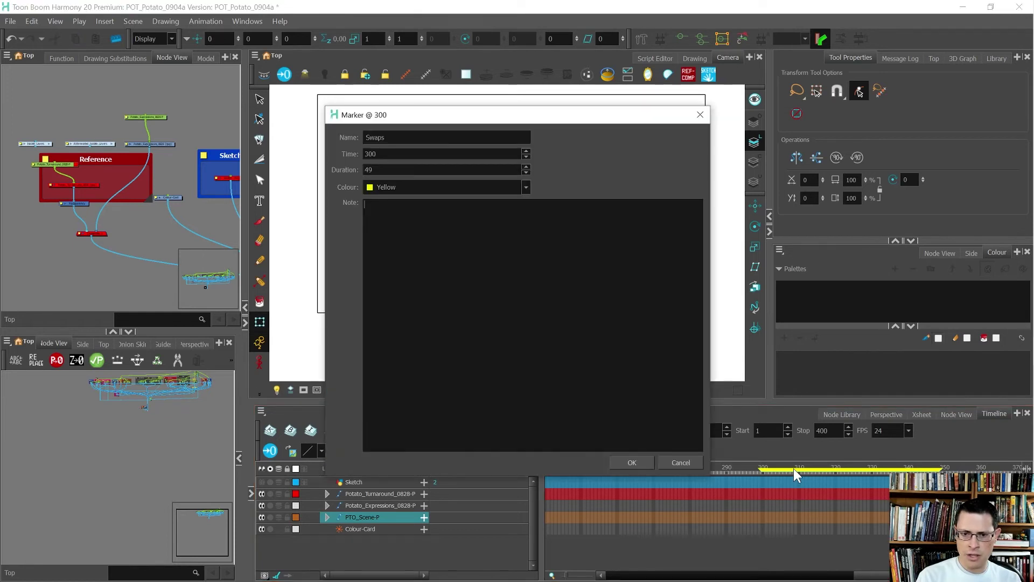
double_click(369, 169)
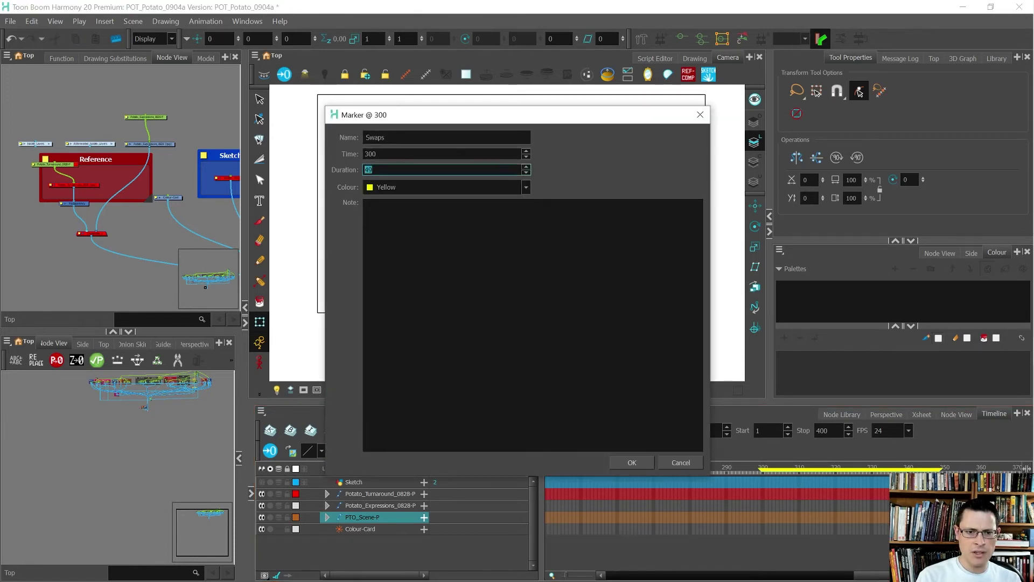
text(150)
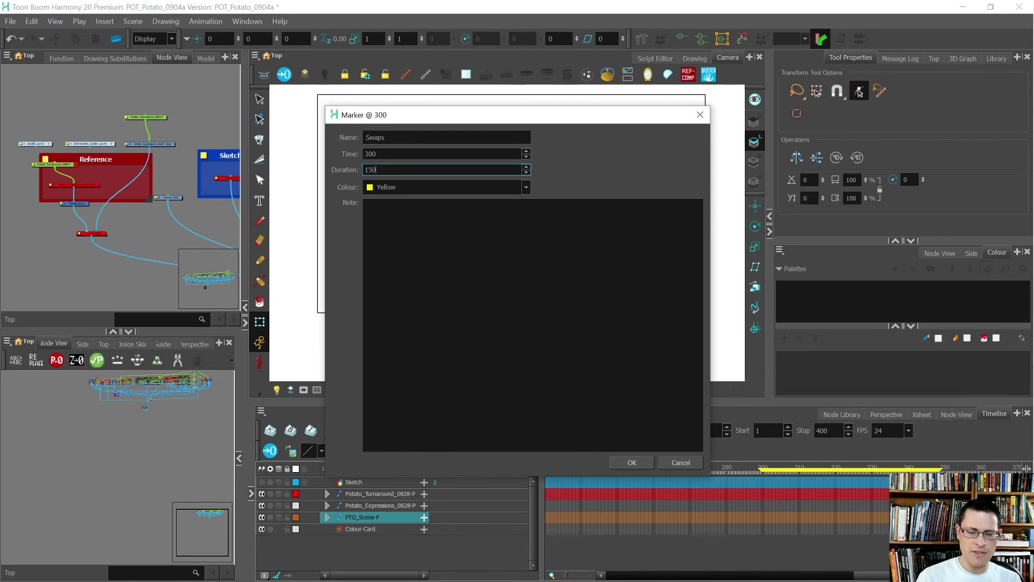
click(631, 463)
Review the markers along the timeline and scrub through the frames of the orange Torso Tilts section.
scroll(726, 493, down, 3)
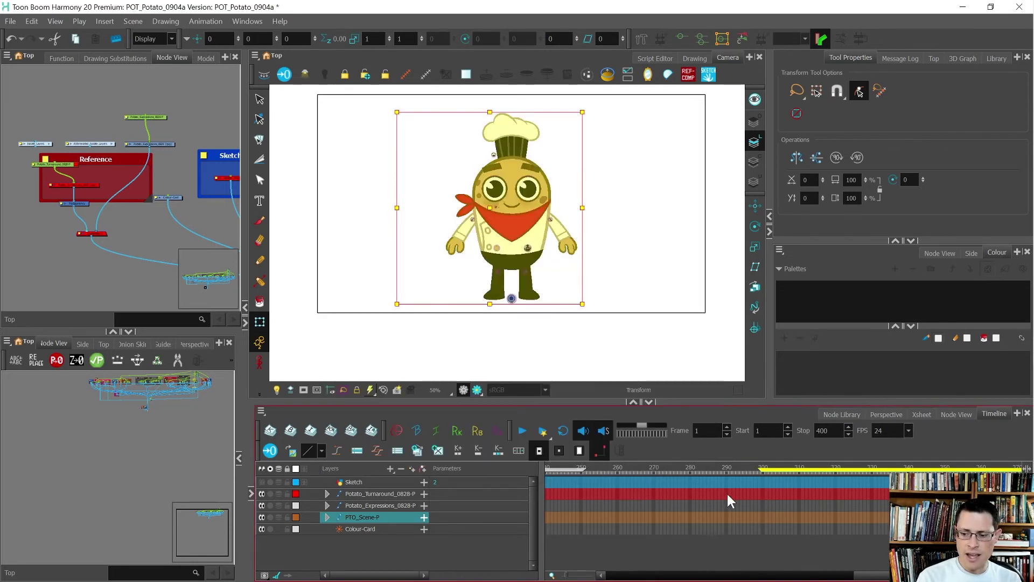
drag(759, 576, 637, 574)
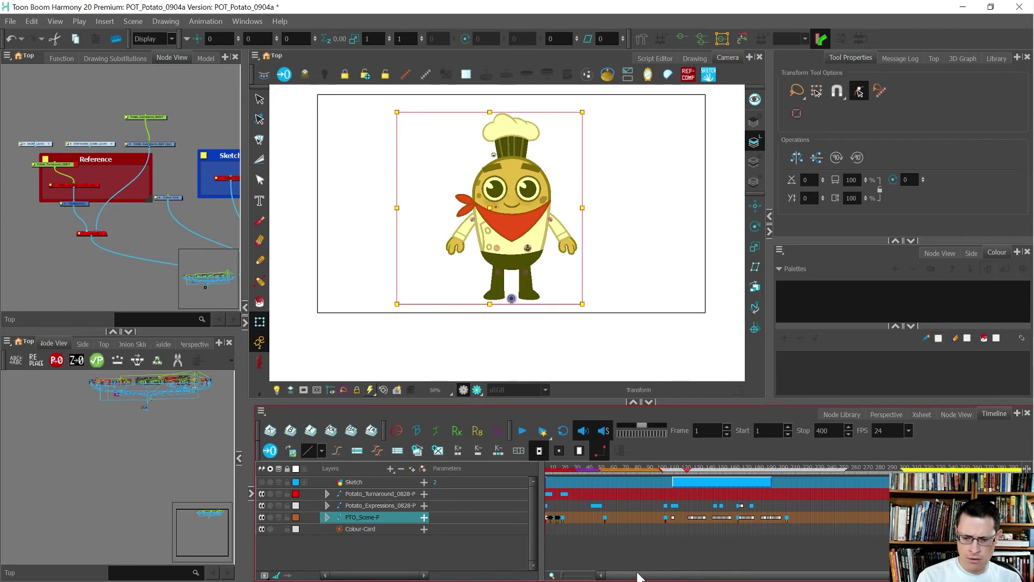
click(592, 464)
scroll(590, 466, up, 3)
drag(638, 464, 877, 470)
Move PTO_Scene-P's frames 50 to 99 to the start of the yellow Swaps section by cutting and pasting at frame 300.
click(647, 517)
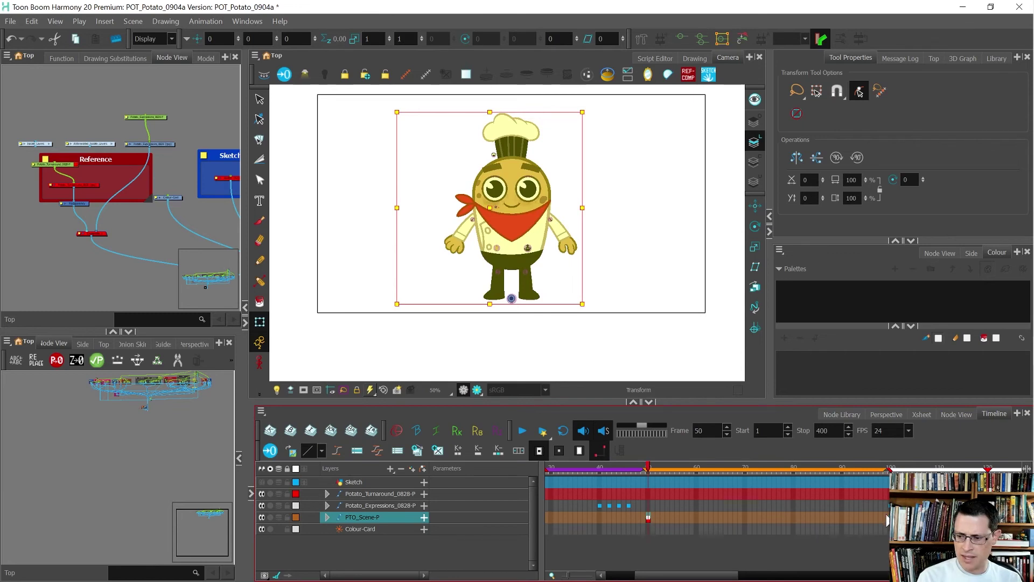
shift+click(886, 517)
key(ctrl+x)
drag(687, 575, 966, 576)
scroll(717, 511, left, 2)
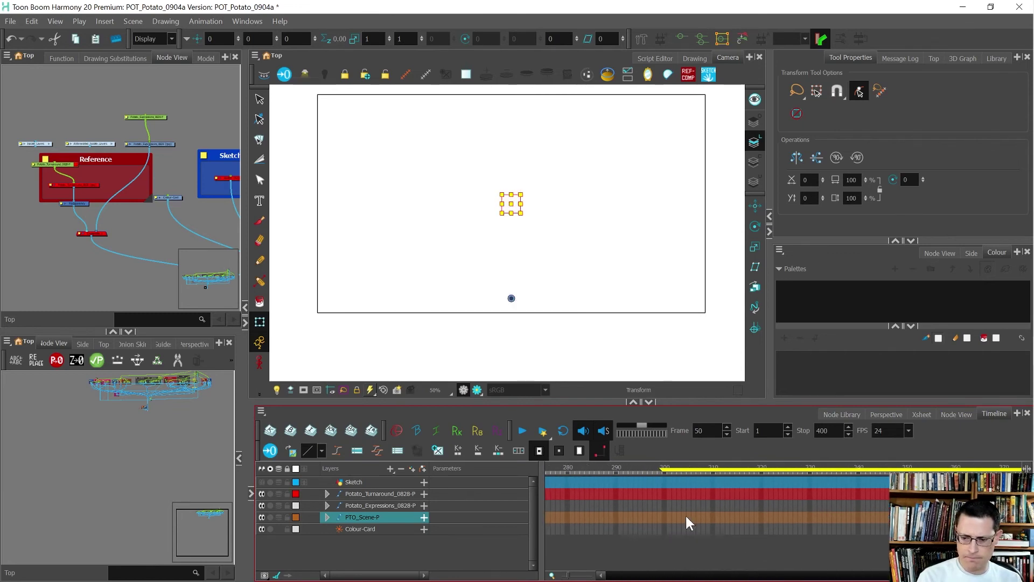
click(665, 520)
key(ctrl+v)
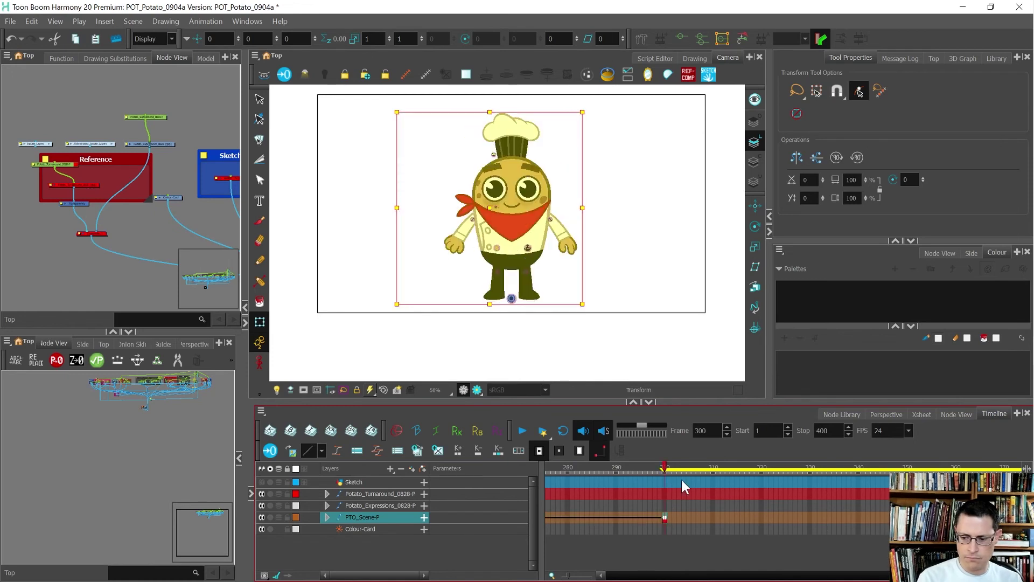
Remove the interpolation leading into PTO_Scene-P's pasted key at frame 300, and check frames 300 to 306.
click(651, 515)
key(ctrl+z)
click(665, 467)
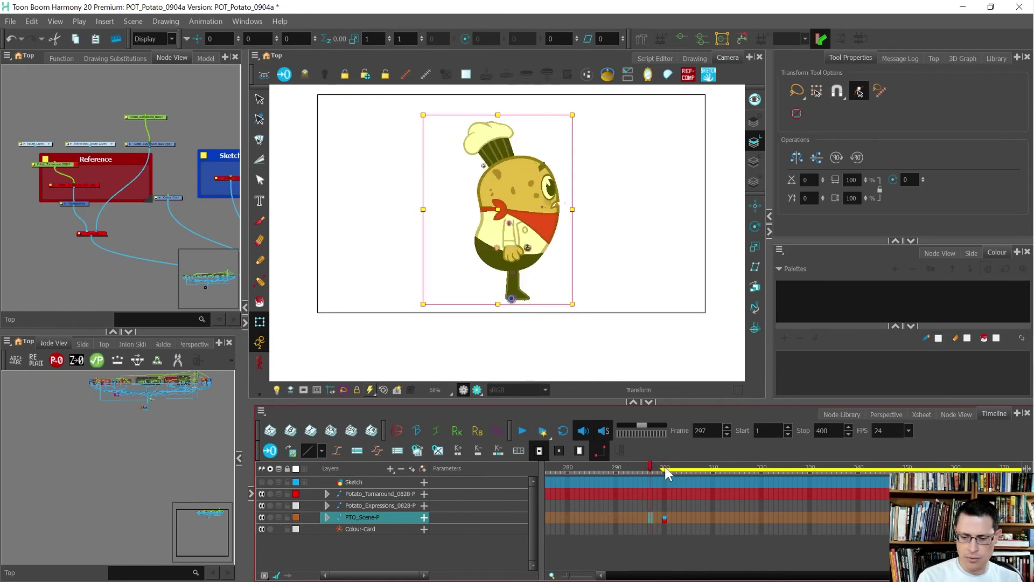
mouse_move(665, 467)
mouse_down()
mouse_move(839, 466)
mouse_move(694, 467)
mouse_up()
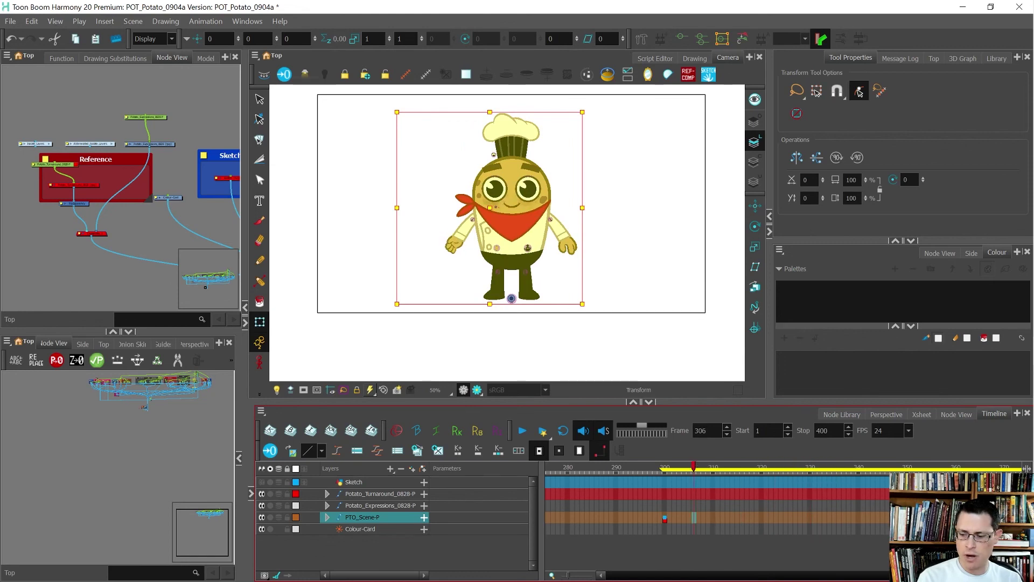
Return to the start of the timeline, step through the turnaround poses, and scrub across the marked sections to frame 108.
drag(916, 575, 625, 575)
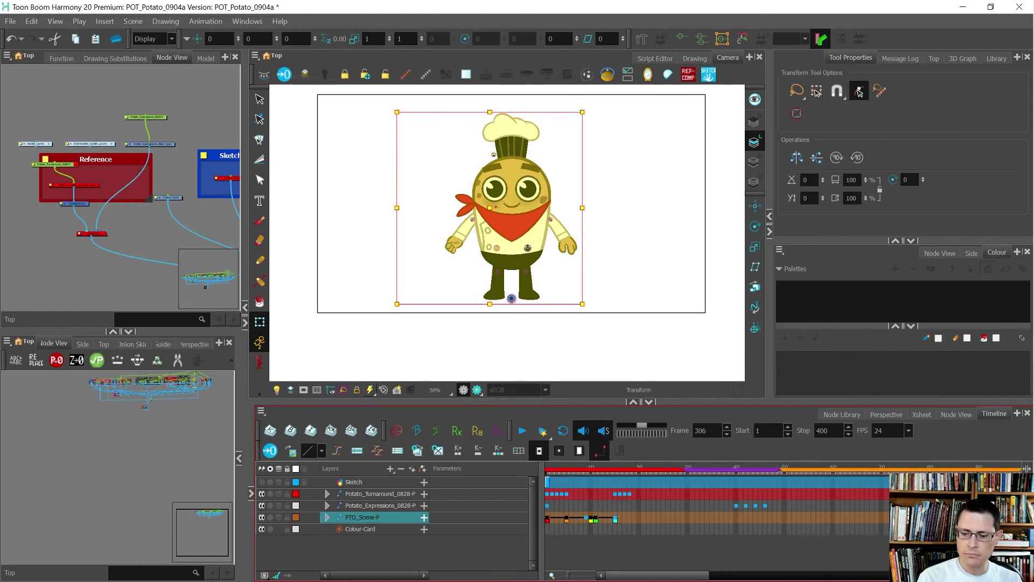
key(1)
key(1)
drag(572, 467, 547, 465)
key(period)
key(period)
key(period)
key(period)
key(period)
key(period)
key(period)
key(period)
key(period)
key(period)
key(period)
key(period)
key(period)
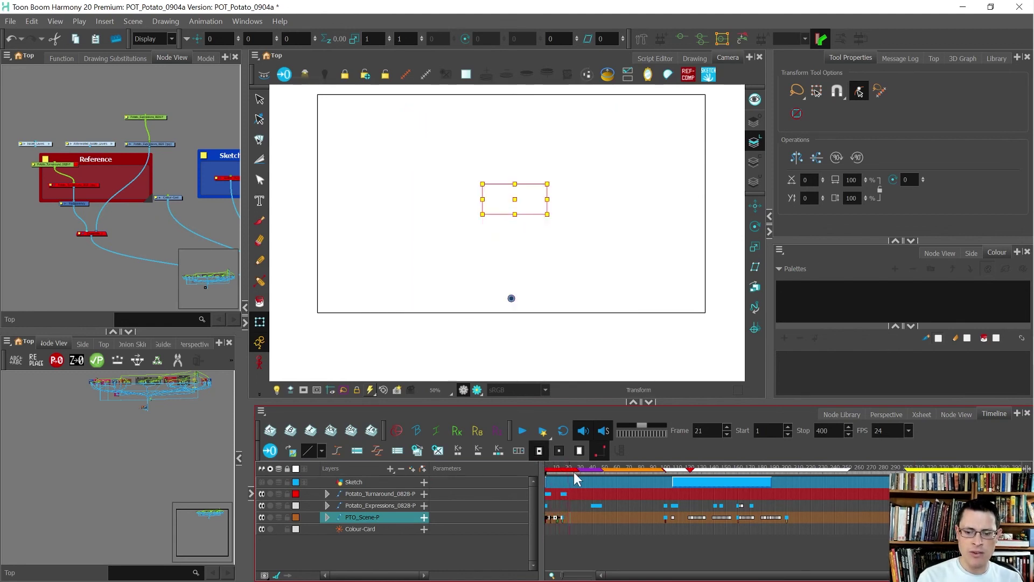
mouse_move(571, 467)
mouse_down()
mouse_move(692, 476)
mouse_move(675, 473)
mouse_up()
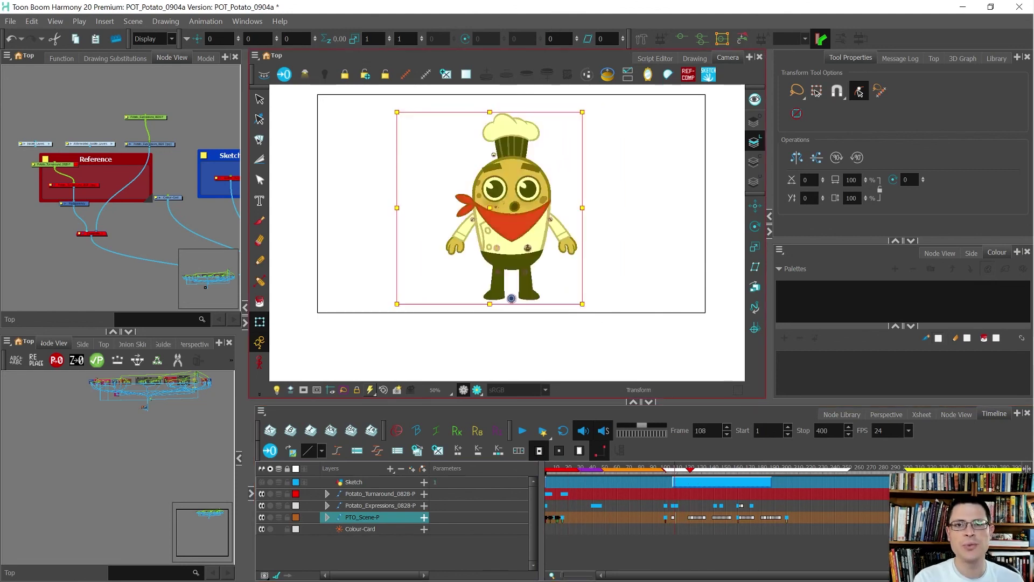